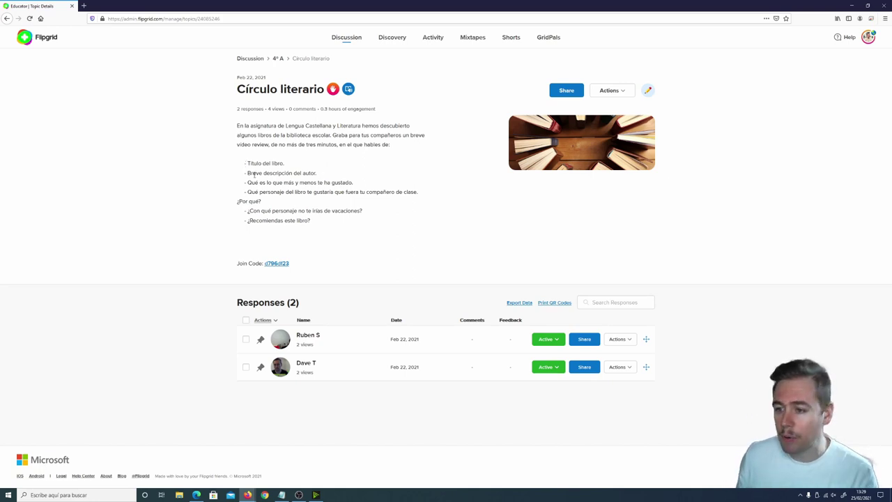
- Review the Círculo literario topic's prompt points and play its two student video responses
left_click_drag(247, 173, 325, 175)
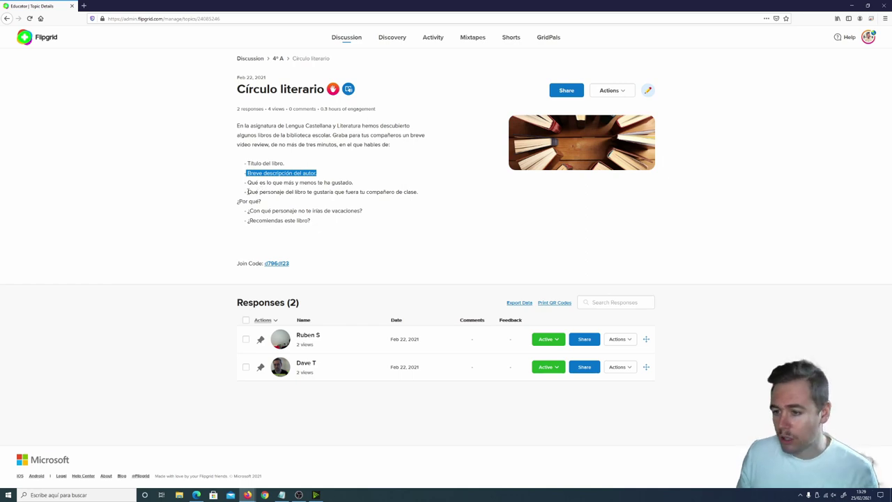
left_click_drag(247, 191, 321, 194)
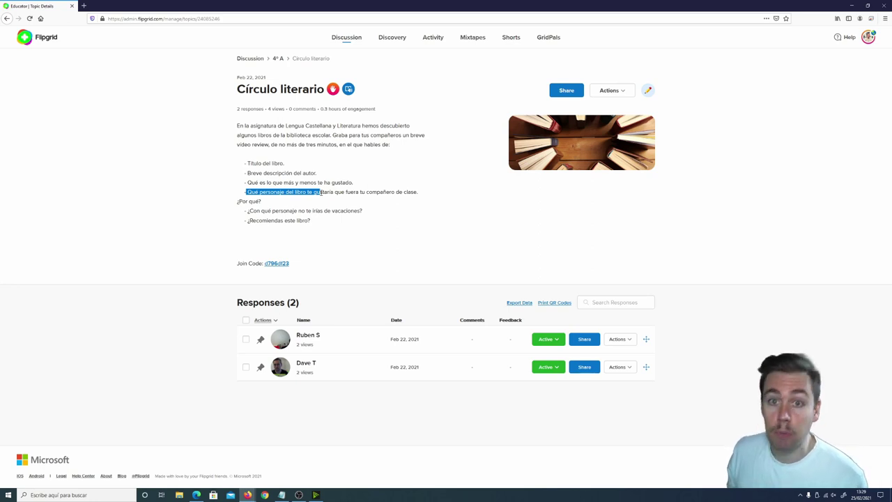
left_click(322, 211)
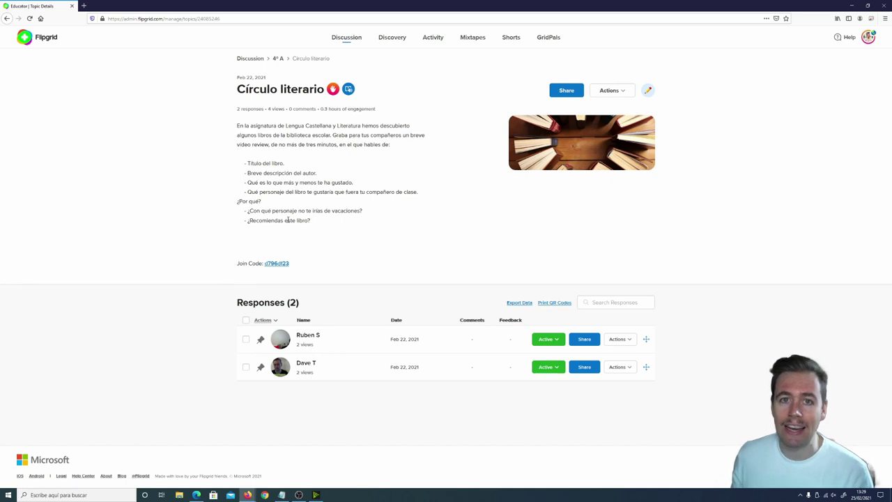
left_click(306, 365)
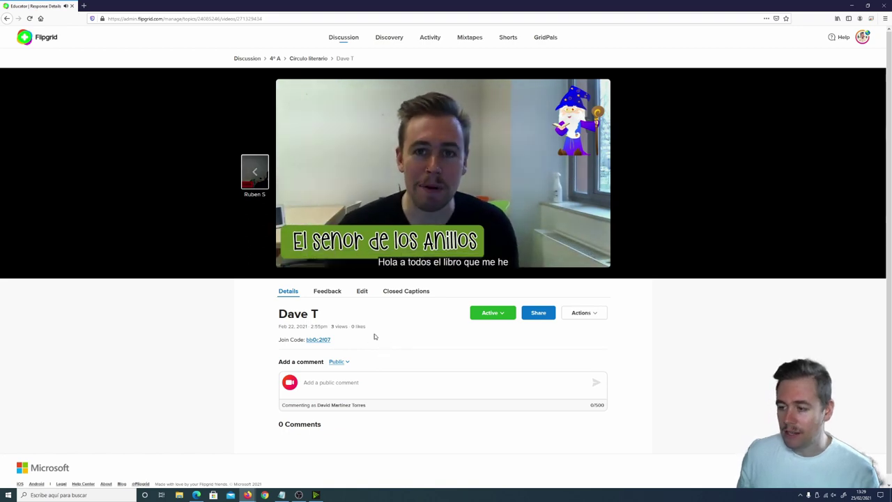
left_click(248, 177)
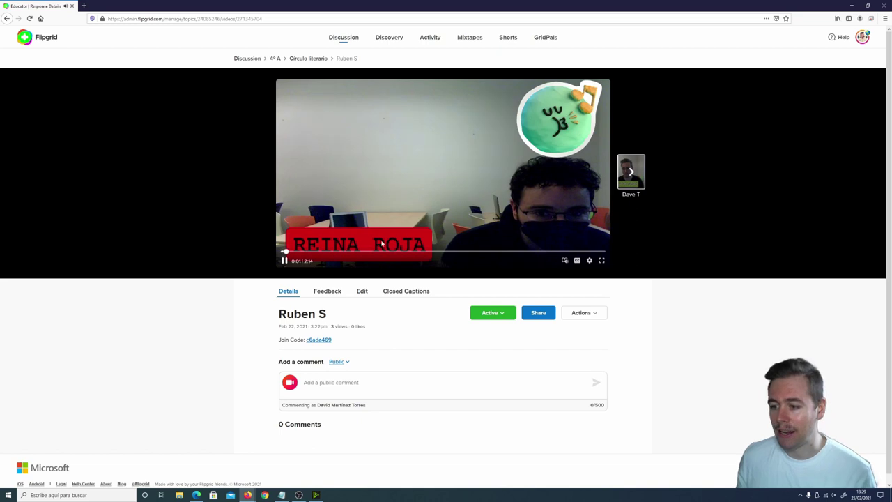
left_click(631, 171)
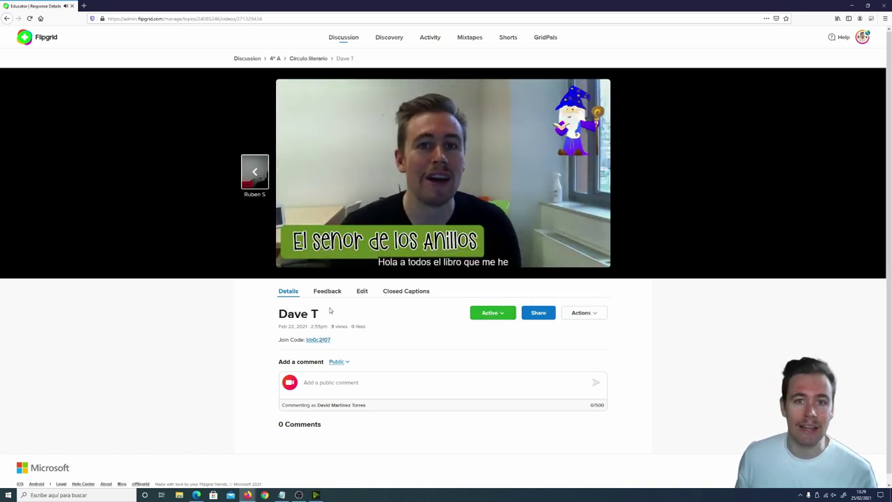
- Start a new topic in the 4º A group and title it "La historia interminable"
left_click(276, 58)
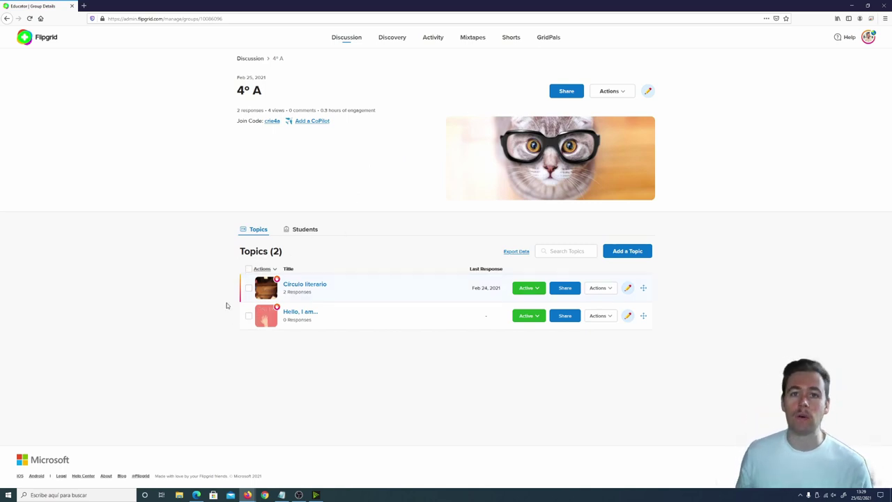
left_click(634, 251)
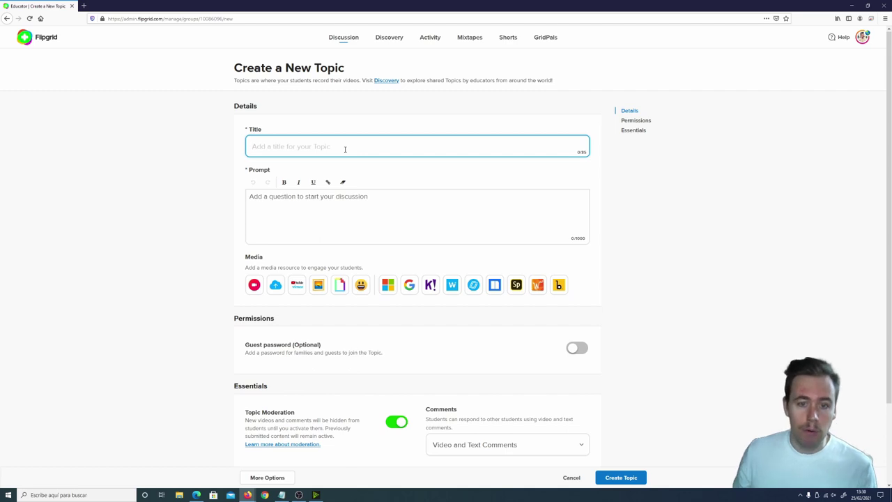
type("La ")
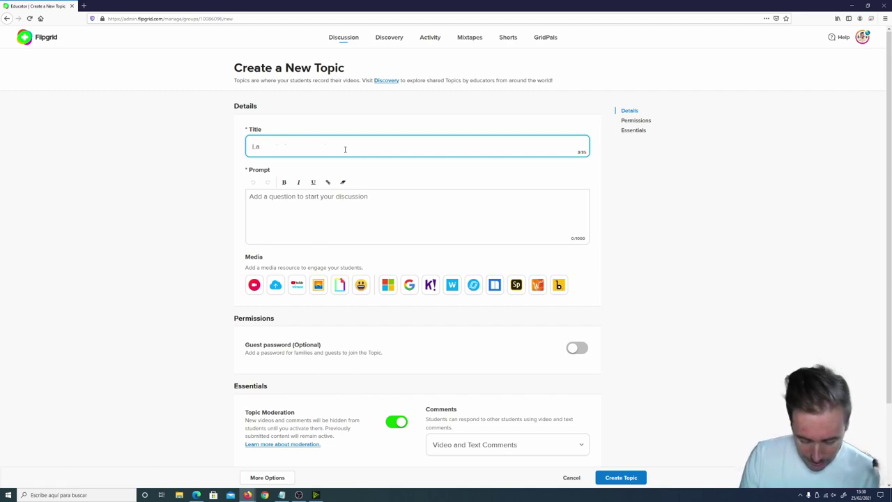
type("historia inter")
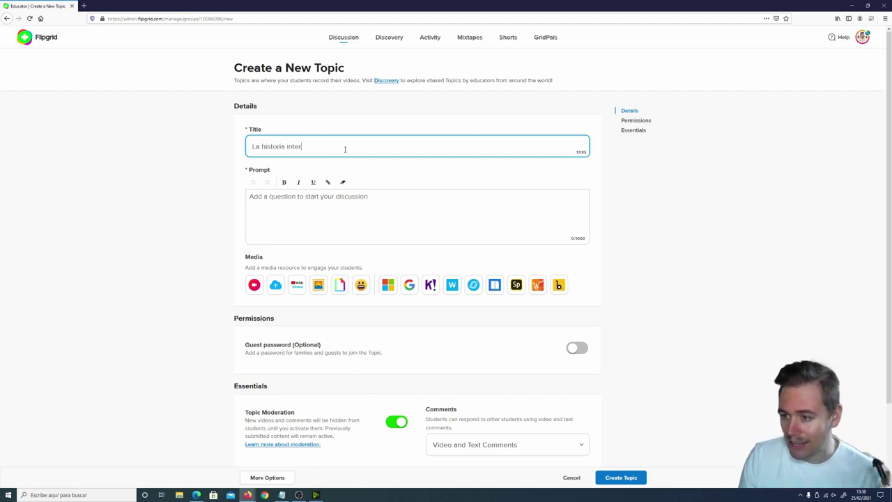
type("minable")
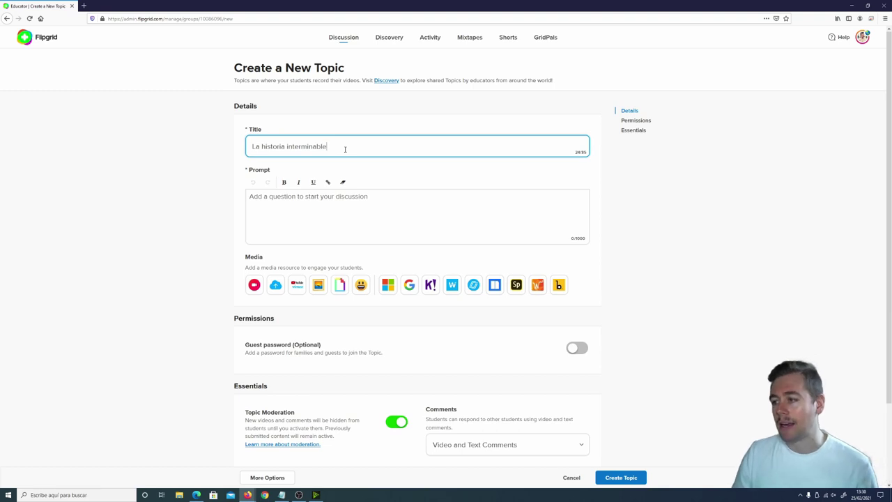
- Paste the prepared collaborative story instructions, with their six numbered steps, into the topic's prompt and check the text
left_click(329, 200)
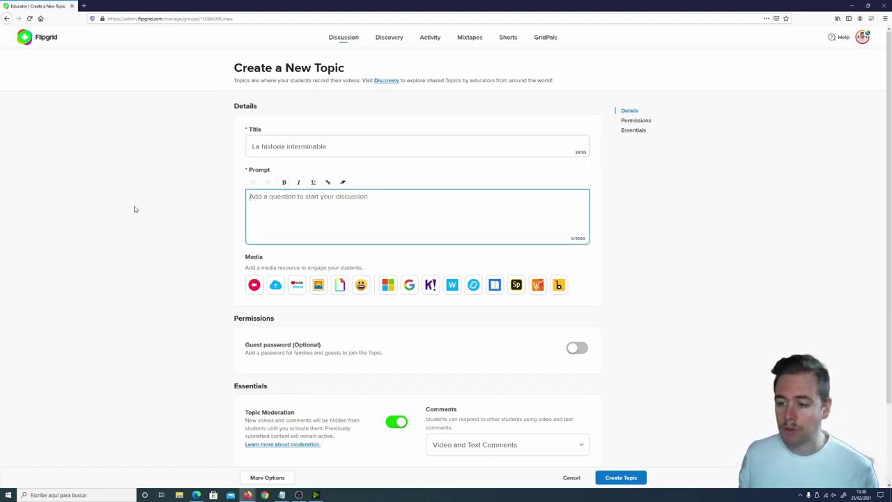
key("alt+Tab")
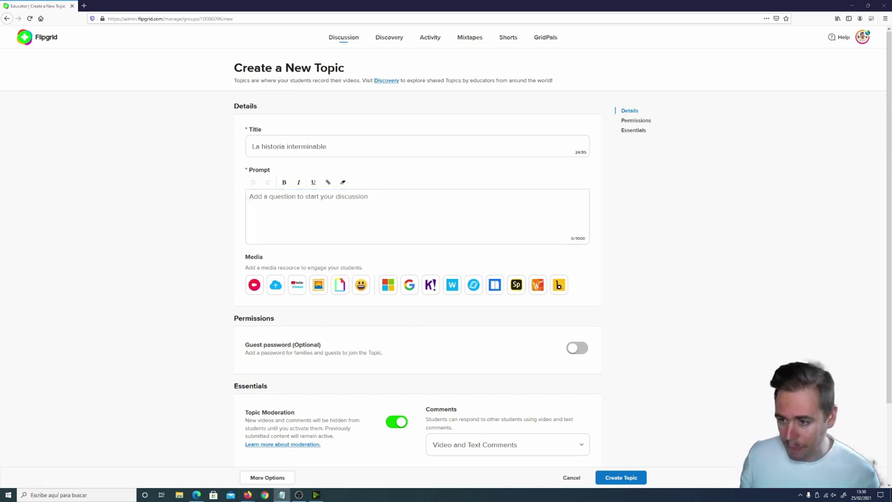
left_click(309, 207)
key("ctrl+v")
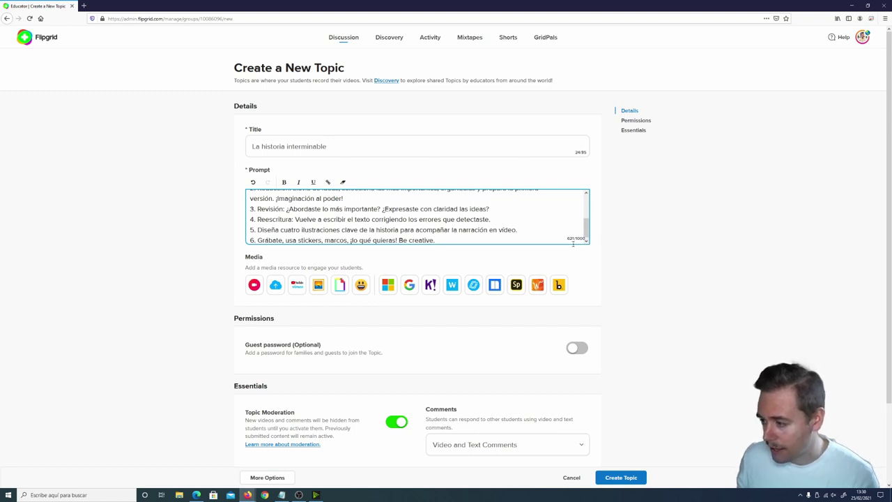
scroll(295, 196, "up", 2)
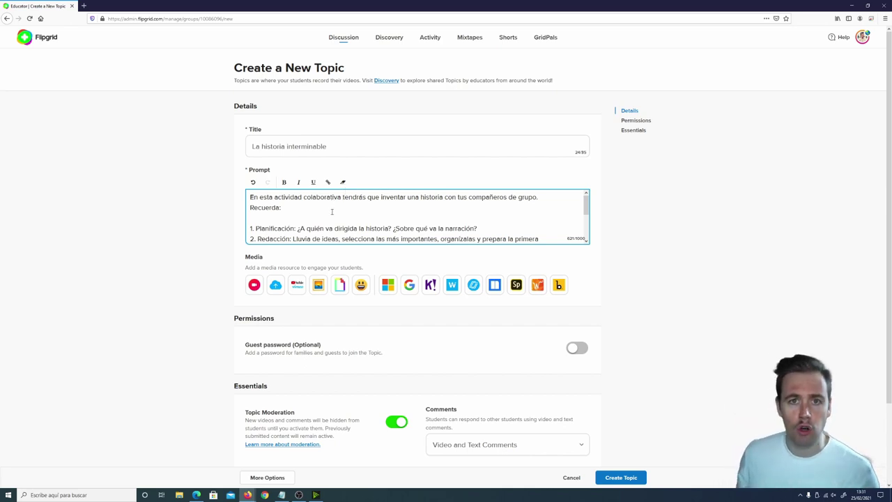
scroll(333, 212, "down", 2)
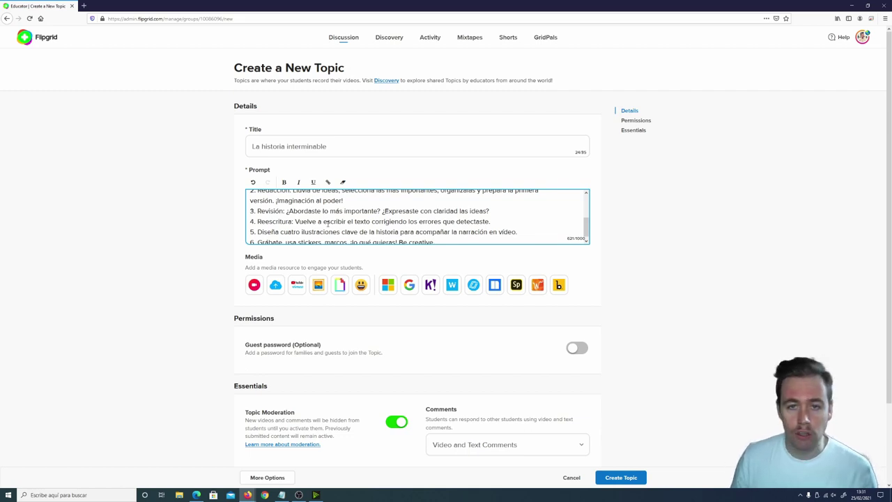
scroll(327, 224, "down", 1)
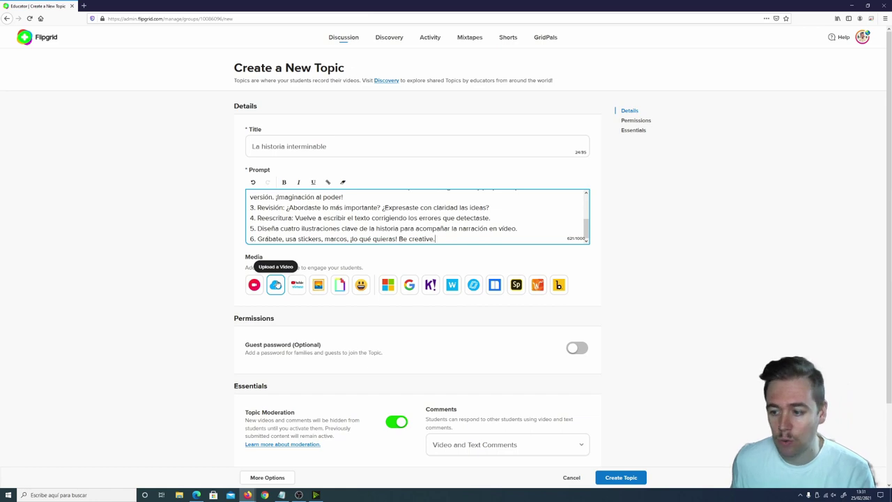
- Add a Giphy as the topic's media by searching "neverending story" and selecting the first GIF
left_click(338, 284)
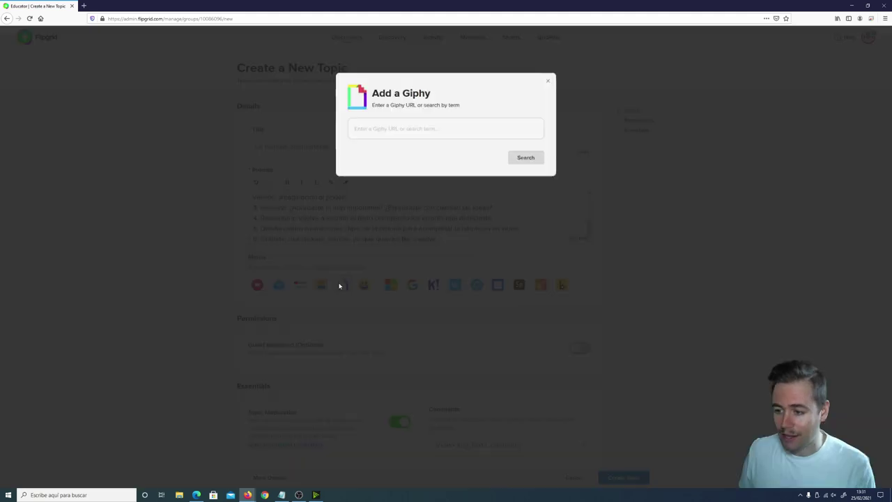
left_click(398, 131)
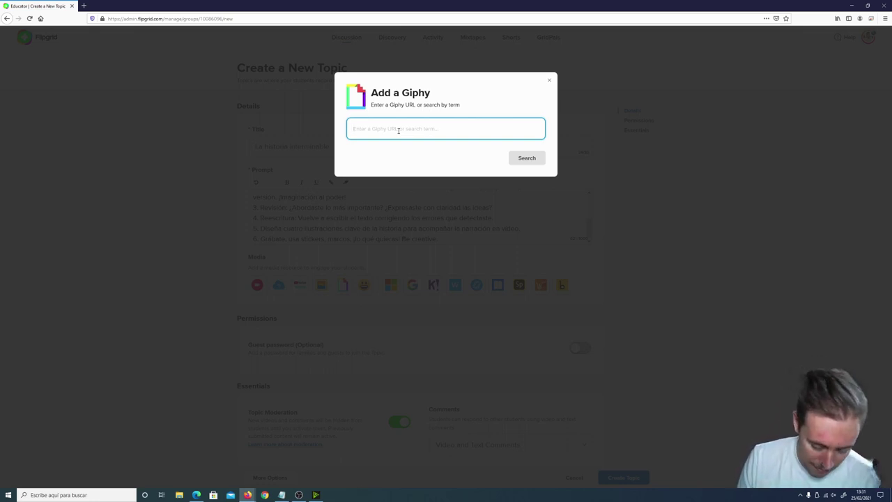
type("neveren")
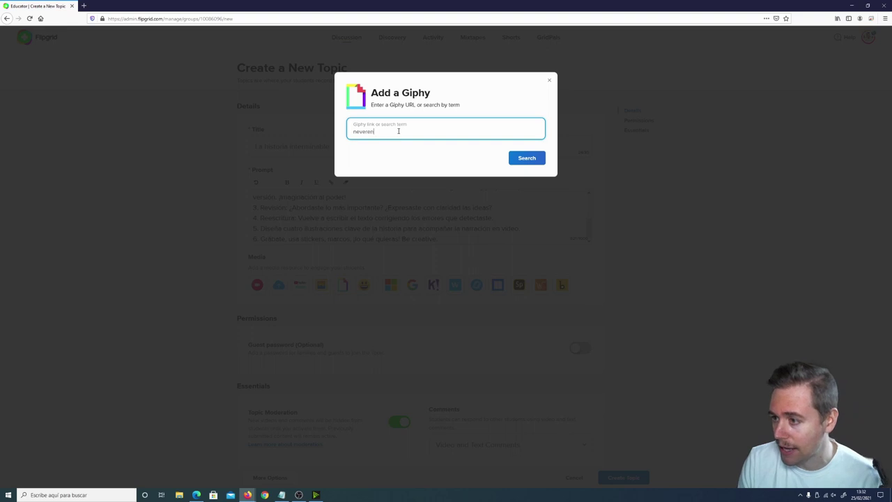
type("ding story")
key("Return")
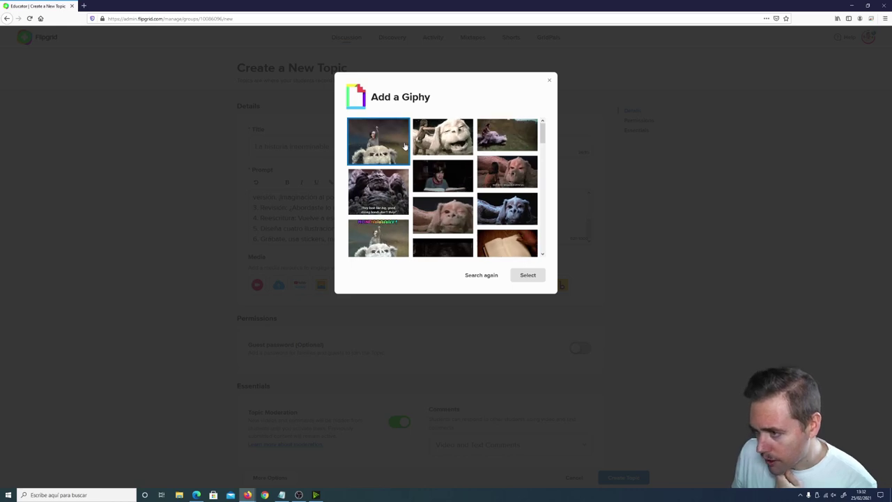
left_click(404, 146)
left_click(524, 274)
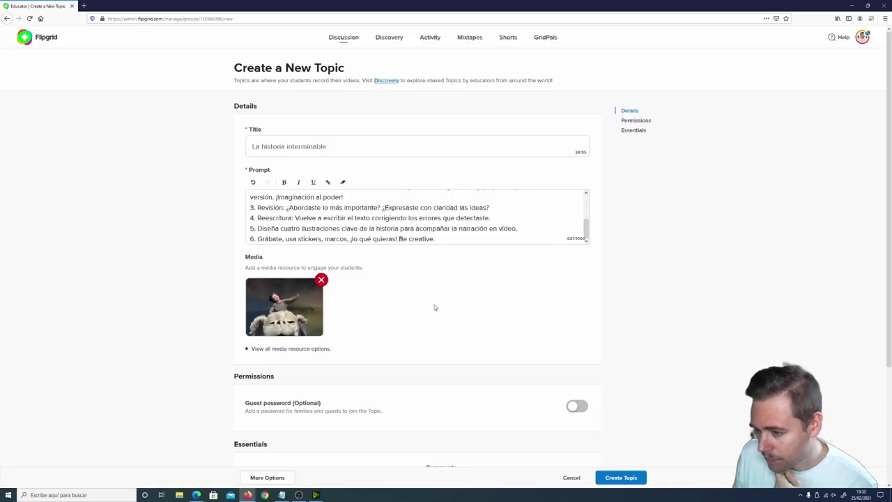
scroll(387, 343, "down", 1)
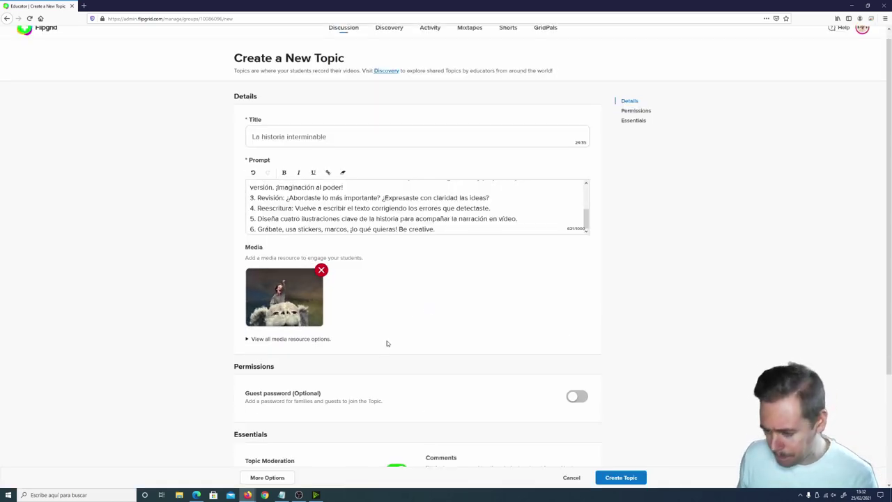
scroll(387, 343, "down", 2)
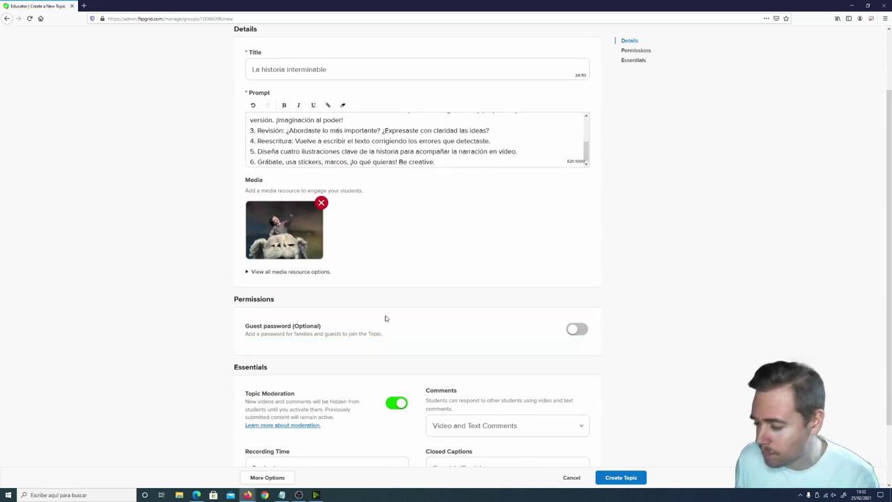
scroll(295, 285, "down", 3)
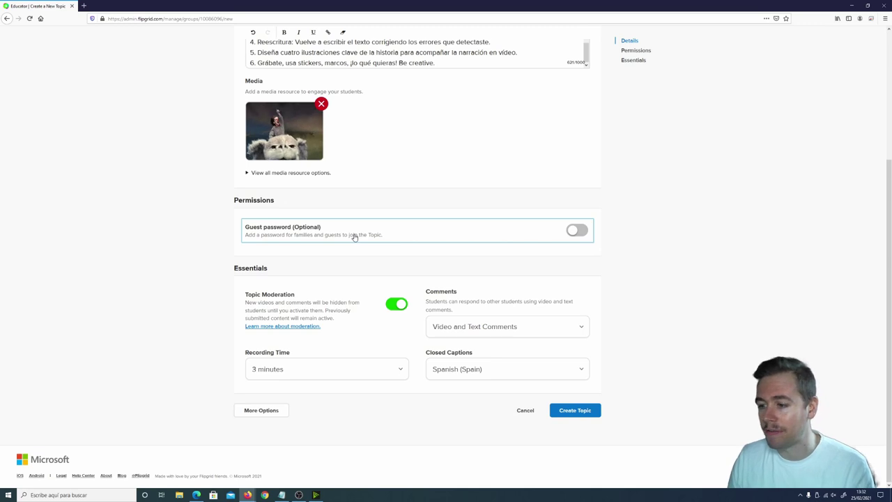
left_click(577, 230)
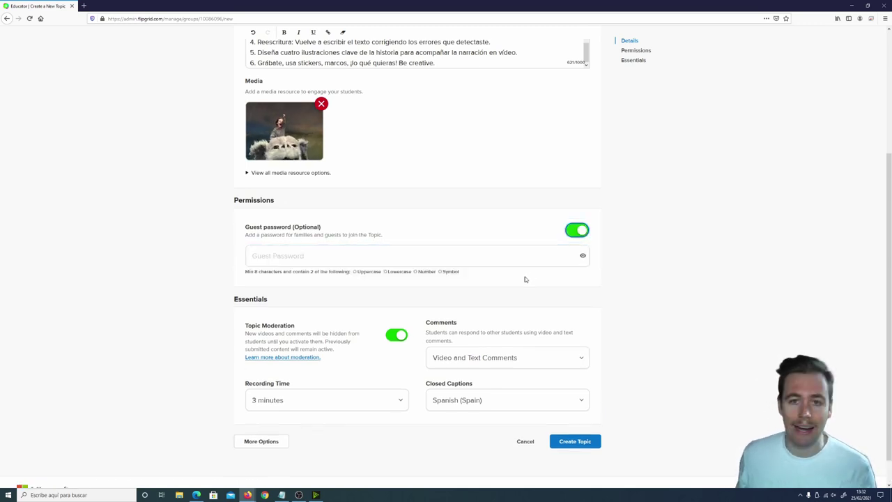
left_click(281, 260)
key("Escape")
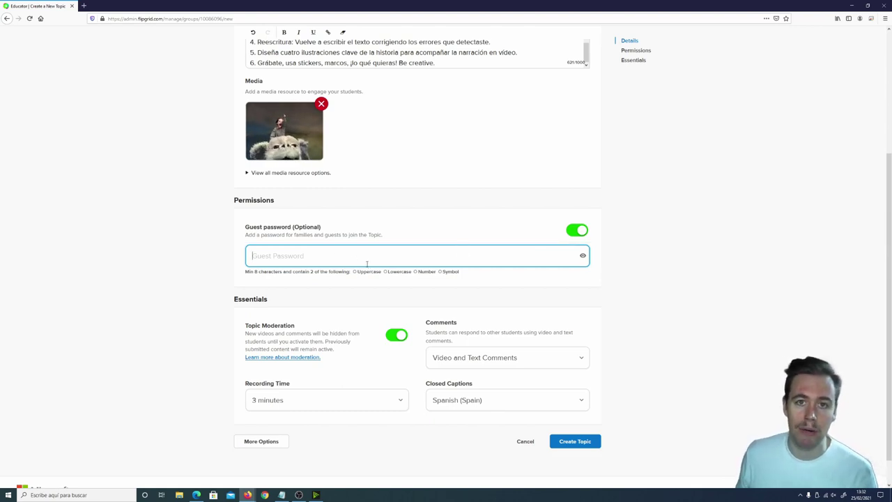
left_click(578, 235)
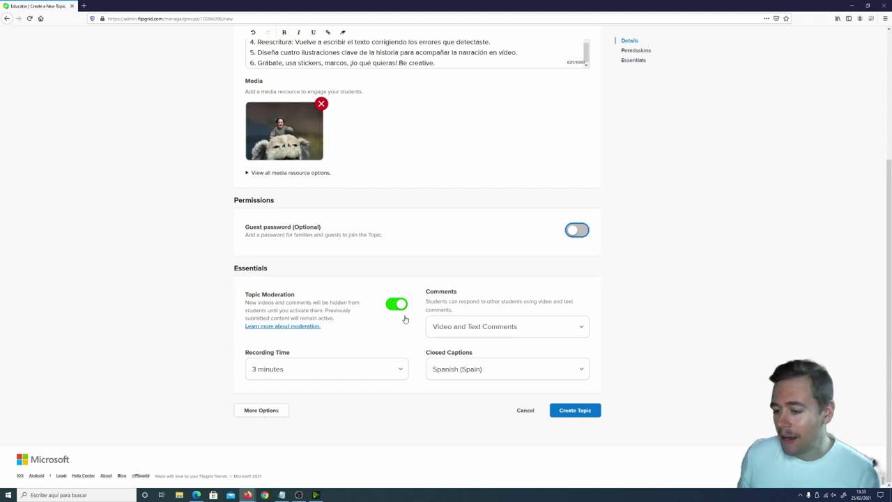
- Set the topic's recording time to 5 minutes
left_click(392, 372)
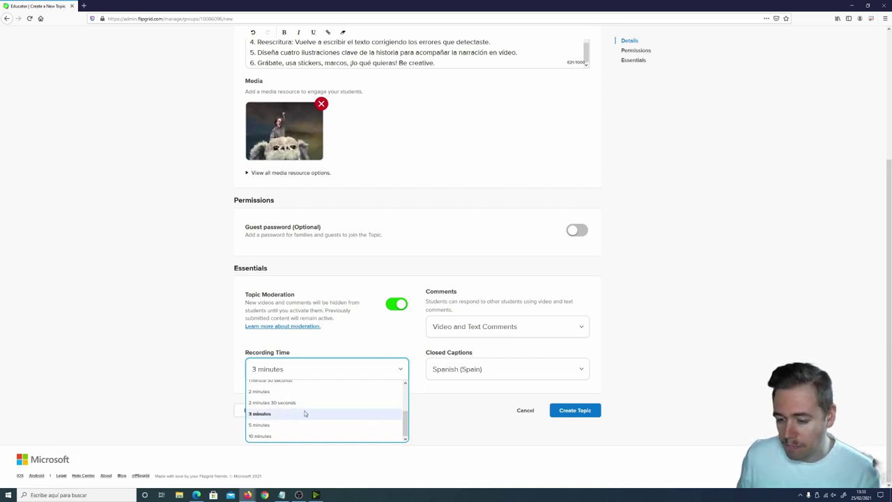
left_click(273, 425)
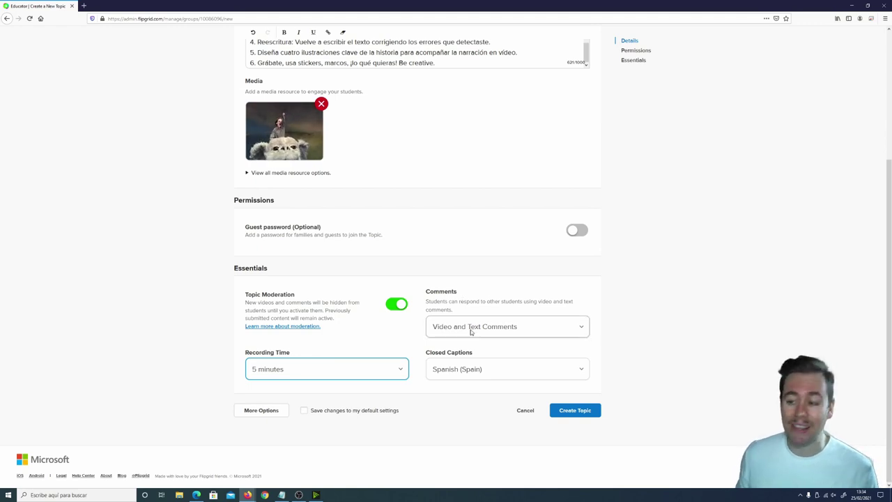
left_click(496, 333)
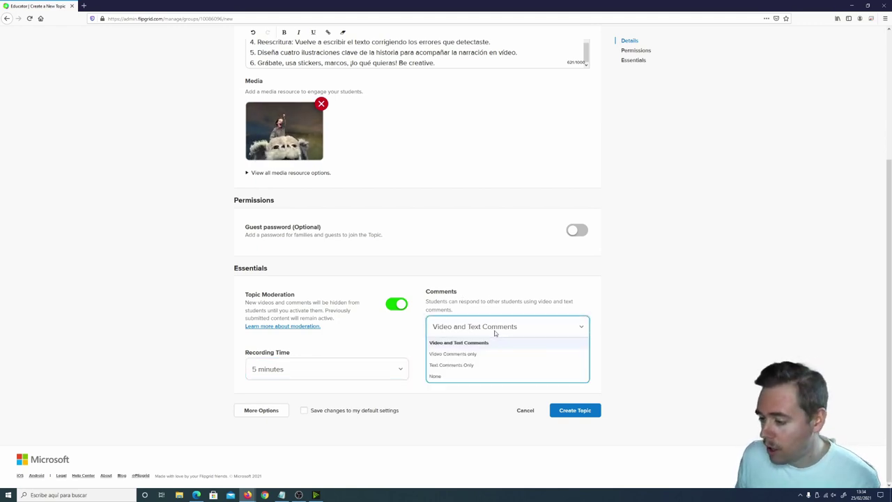
left_click(452, 375)
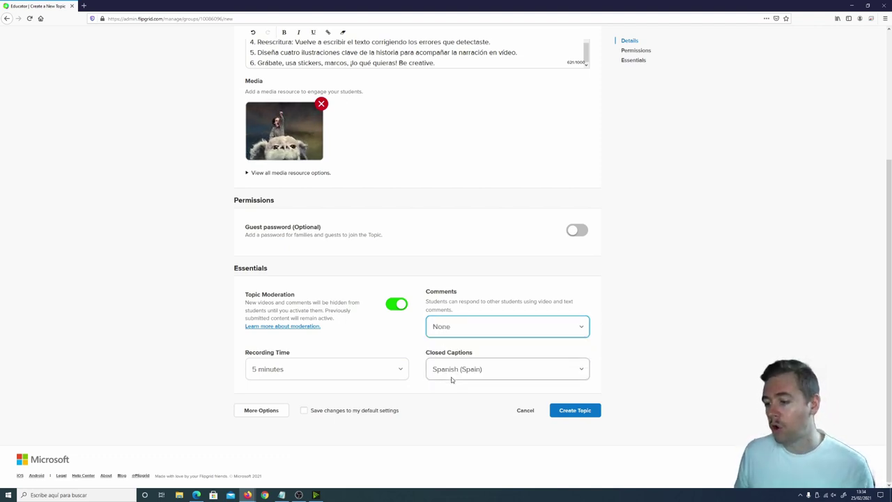
left_click(483, 332)
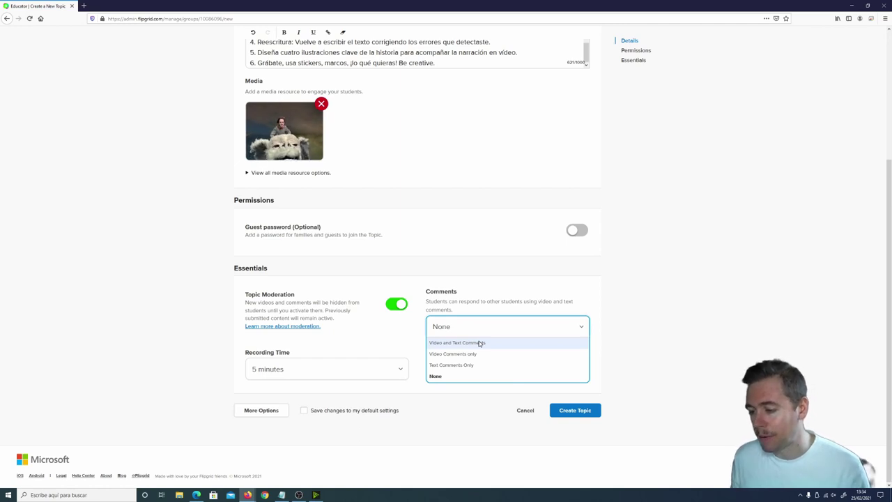
left_click(480, 343)
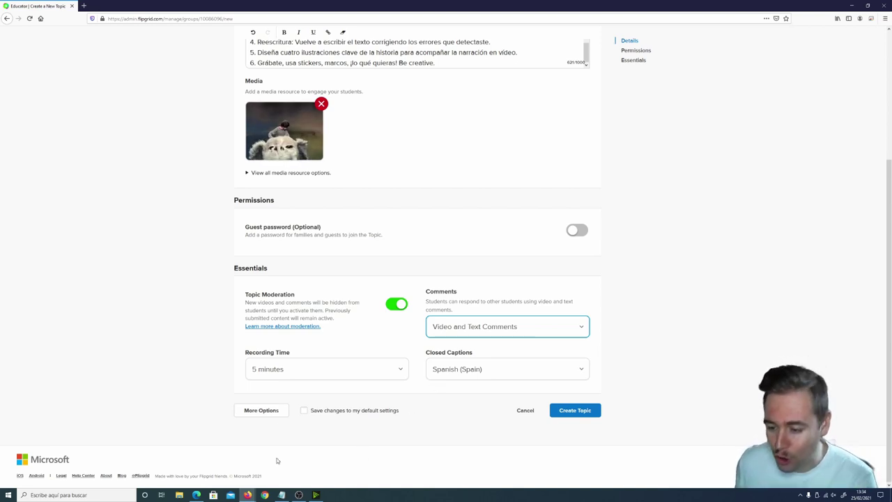
- Expand the new topic form to show its additional options
left_click(261, 410)
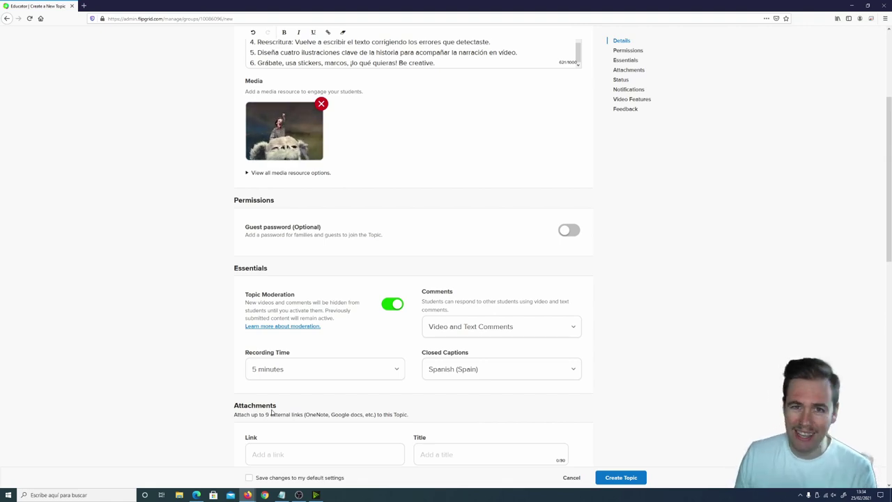
- Attach the copied link to the leng_escritura_creativa_5y6B_N1.pdf file and title the attachment "Tips and tricks"
scroll(272, 412, "down", 3)
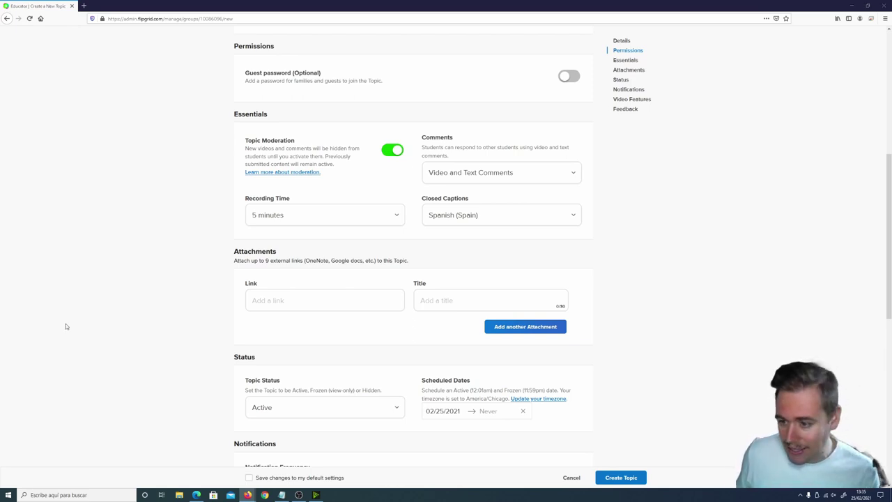
left_click(278, 310)
key("ctrl+v")
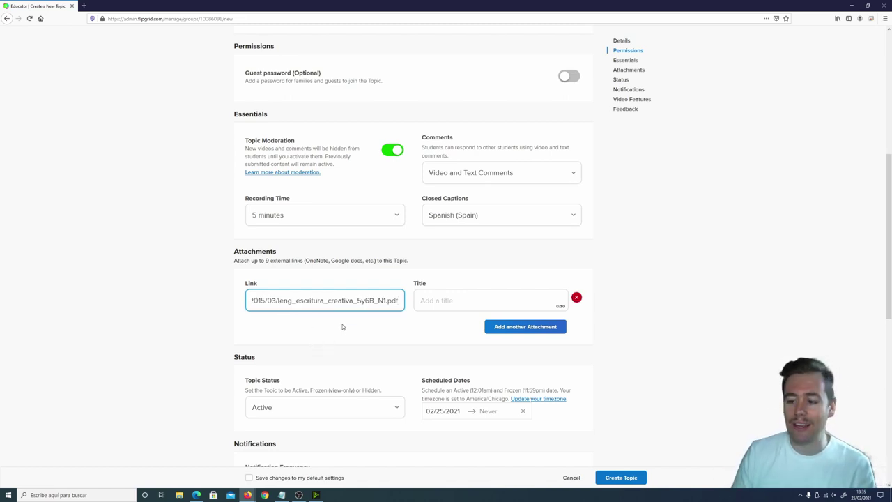
left_click(471, 301)
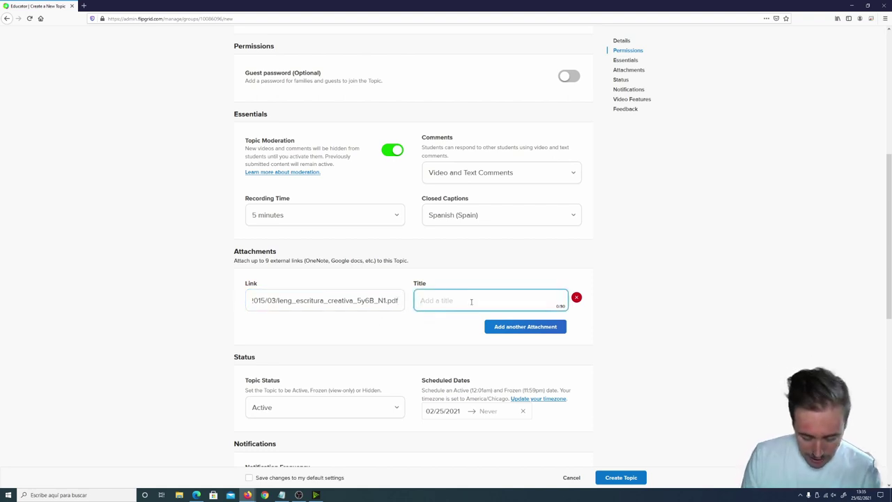
type("Tips and trci")
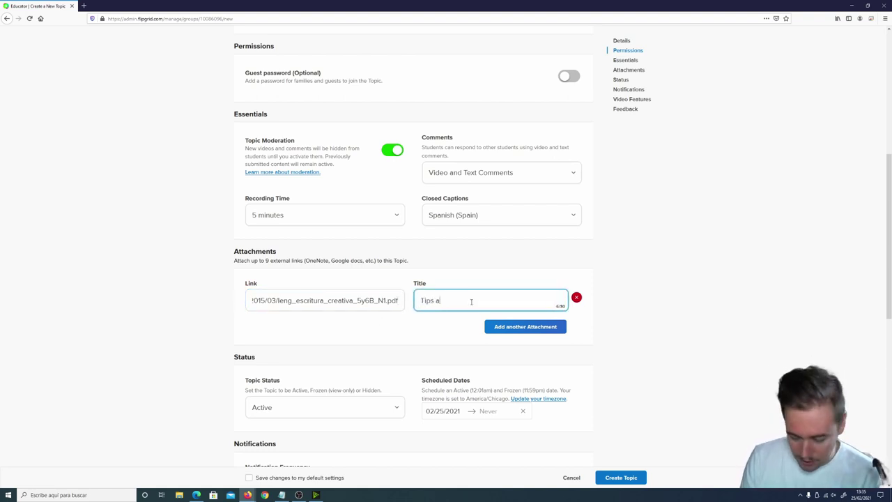
key("BackSpace")
key("BackSpace")
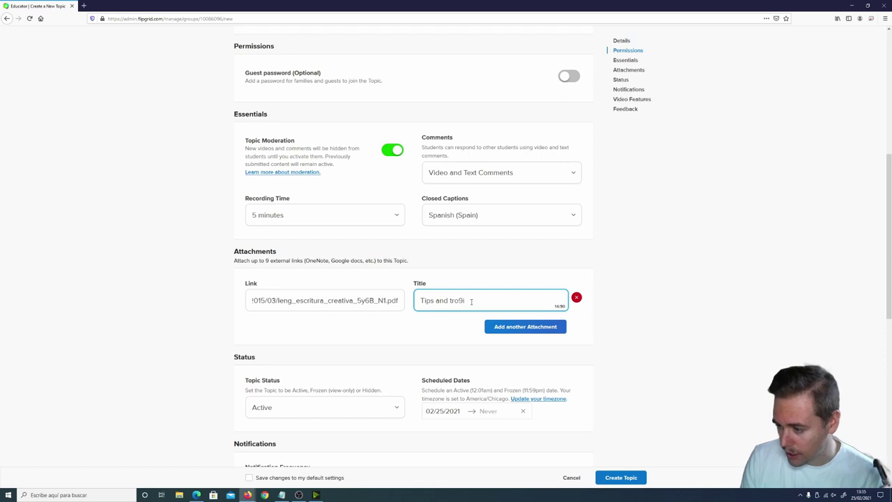
type("icks")
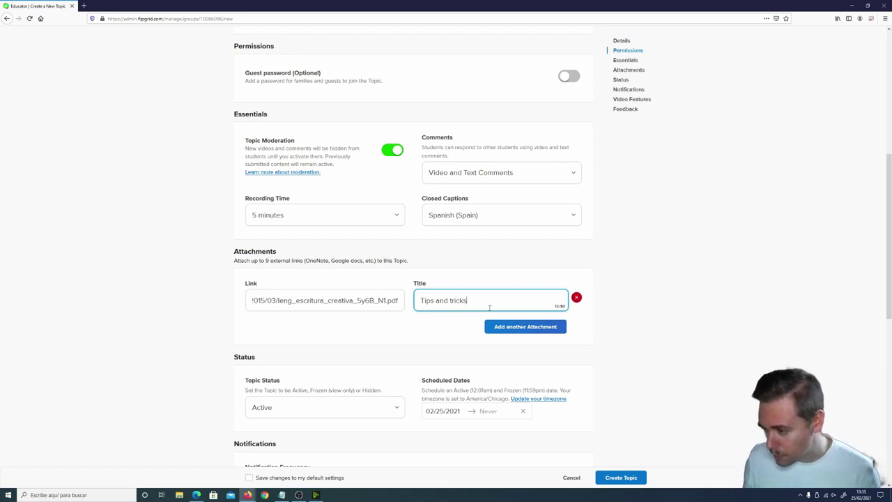
left_click(501, 328)
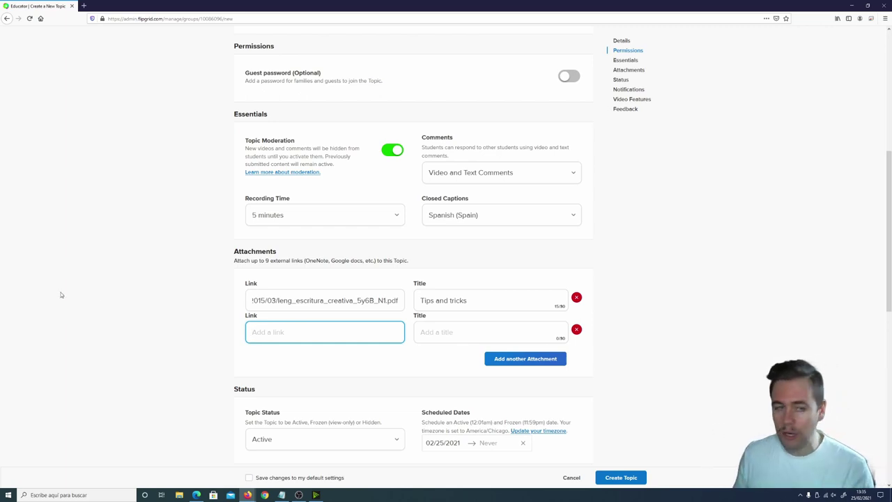
key("alt+Tab")
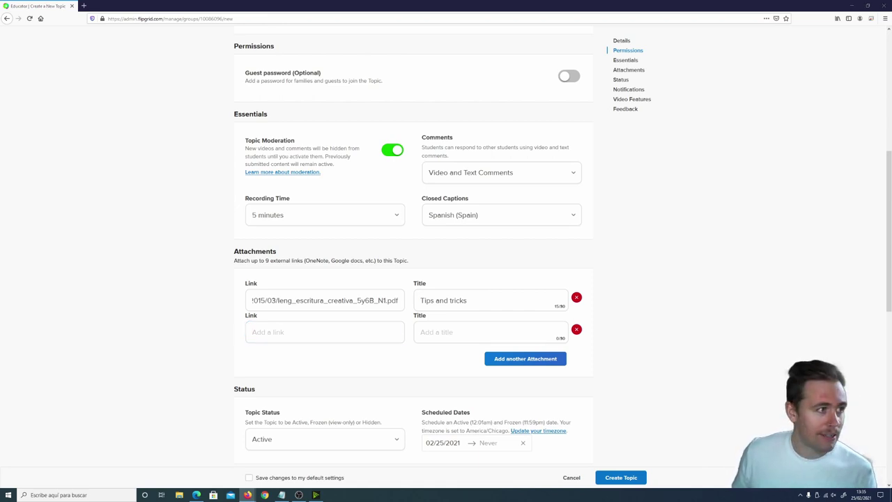
left_click(303, 331)
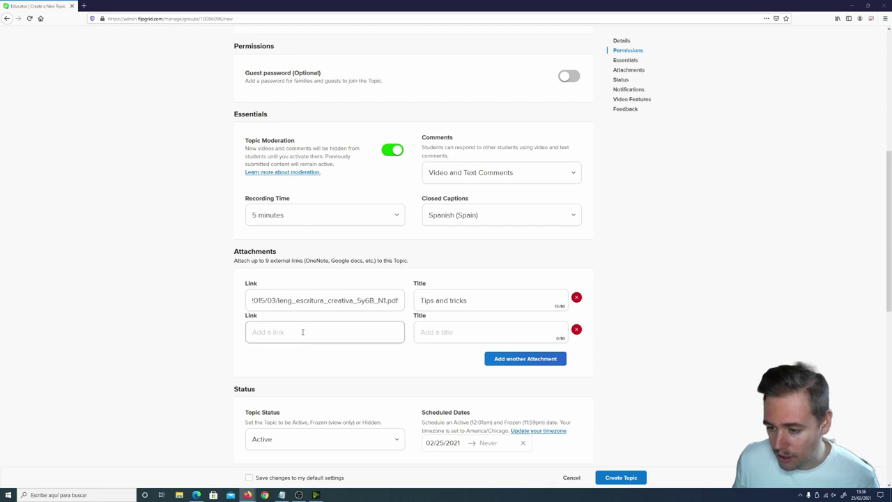
type("https://webdelmaestro.com/como-dibujar/")
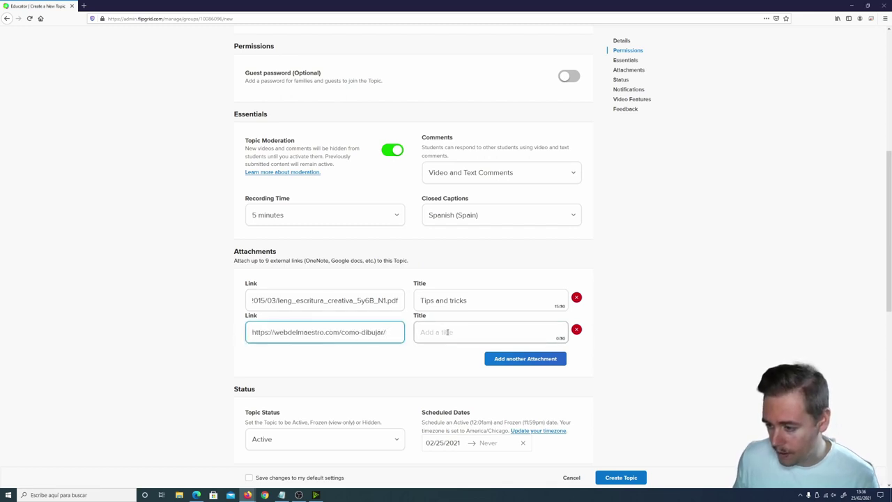
- Title the second attachment "Ilustraciones"
left_click(447, 331)
type("C")
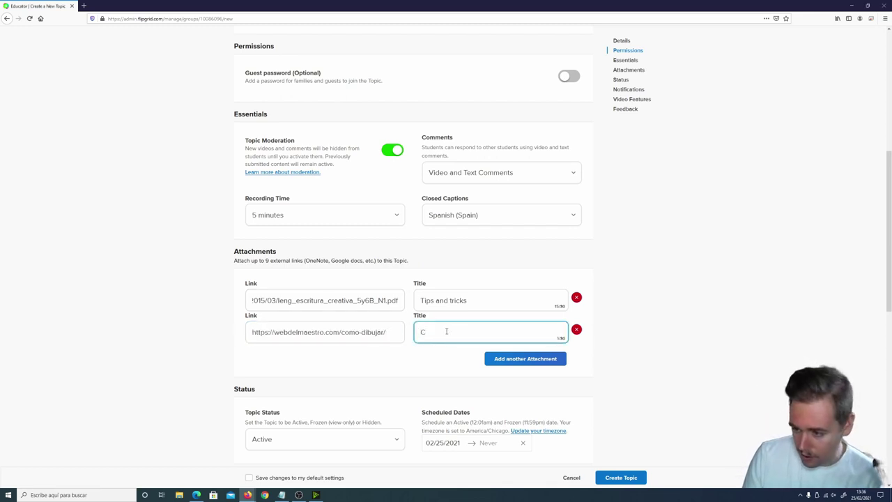
type("óm")
key("BackSpace")
key("BackSpace")
key("BackSpace")
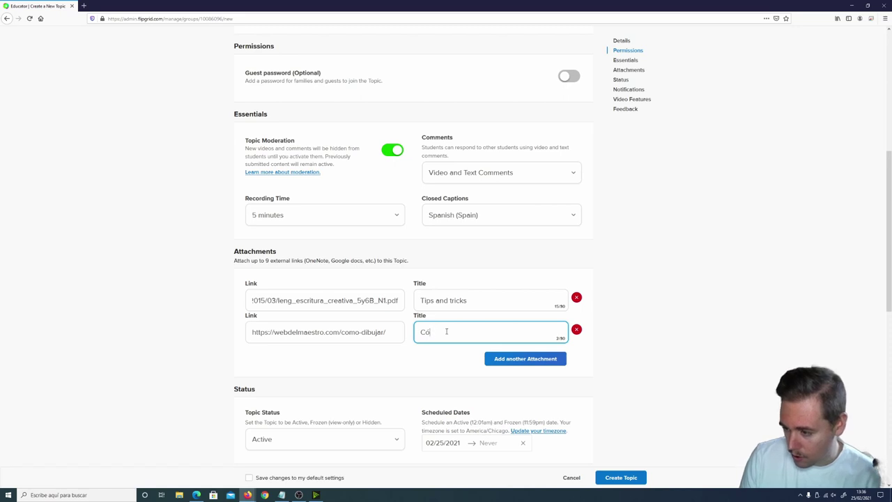
type("Idea")
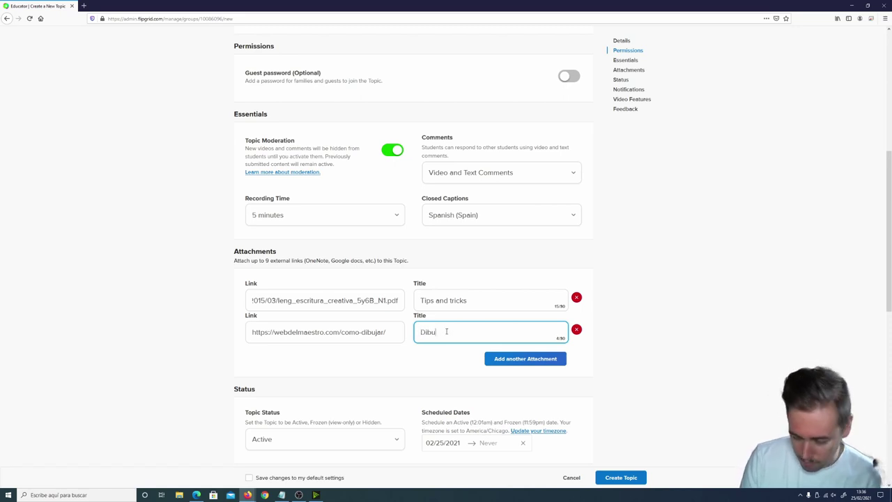
key("BackSpace")
key("BackSpace")
key("BackSpace")
key("BackSpace")
type("Ilustraciones")
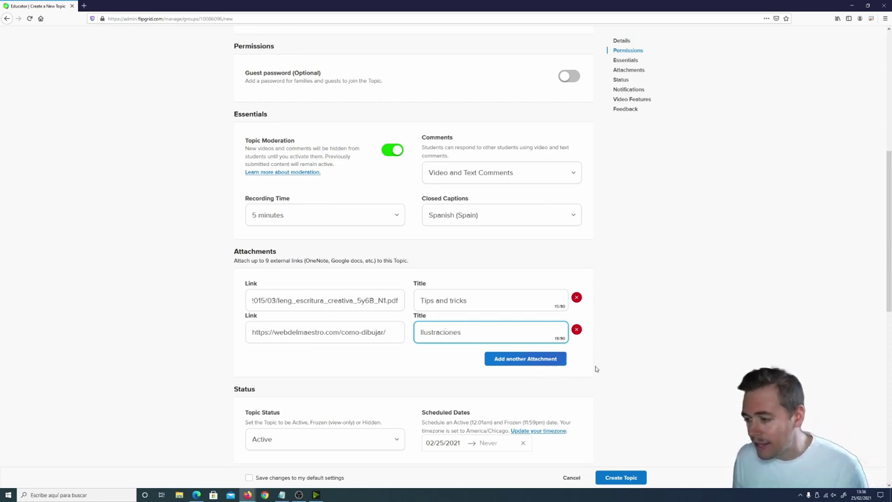
left_click(595, 366)
- Try the Frozen and Hidden options for the topic's status and set it back to Active
scroll(356, 421, "down", 1)
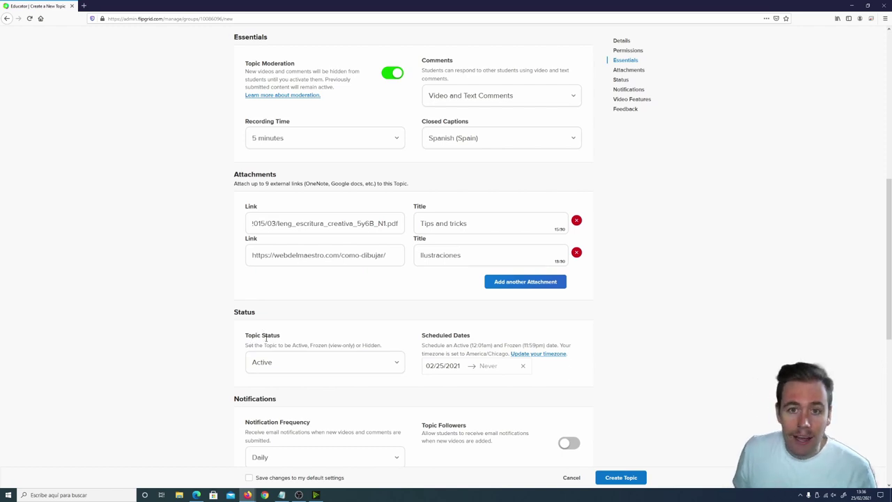
left_click(397, 367)
left_click(298, 390)
left_click(296, 364)
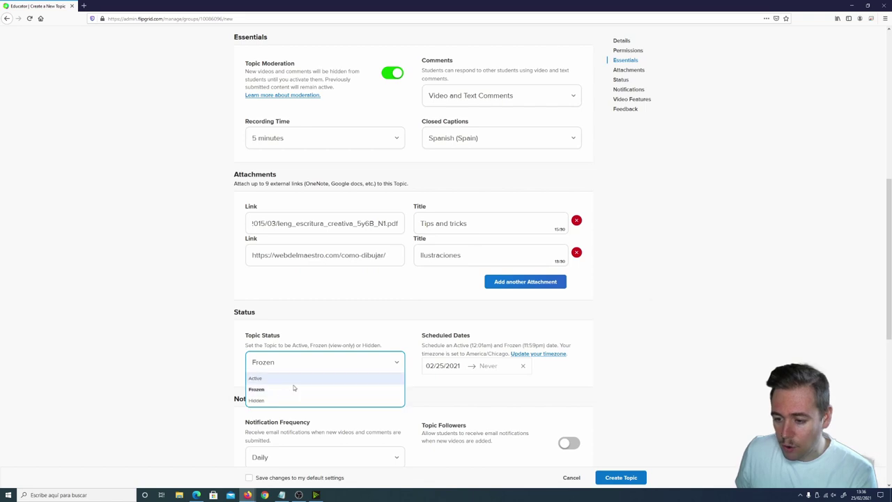
left_click(279, 400)
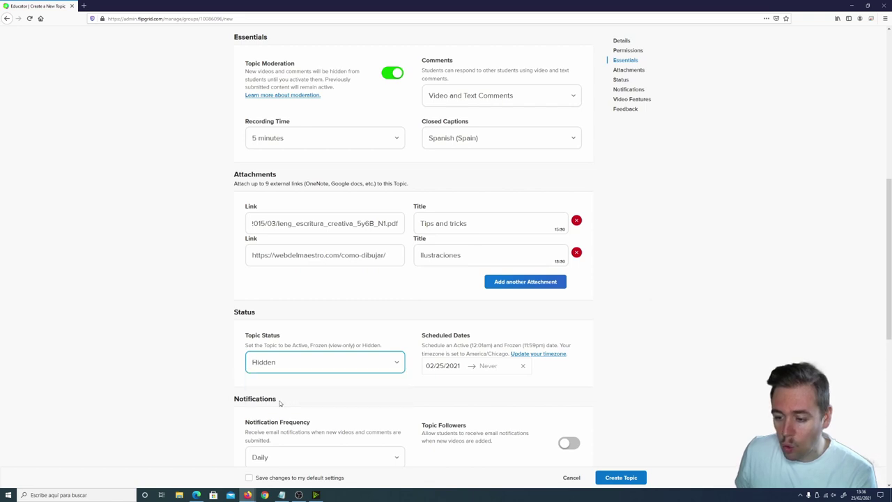
left_click(322, 363)
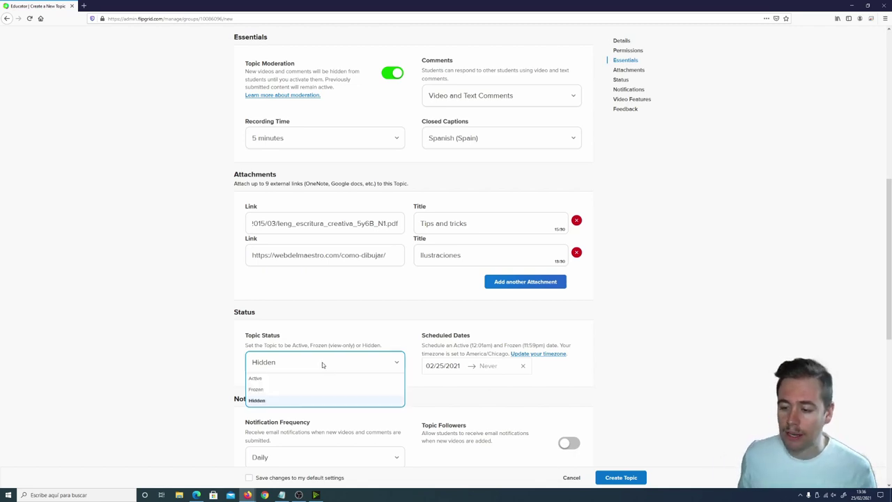
left_click(281, 380)
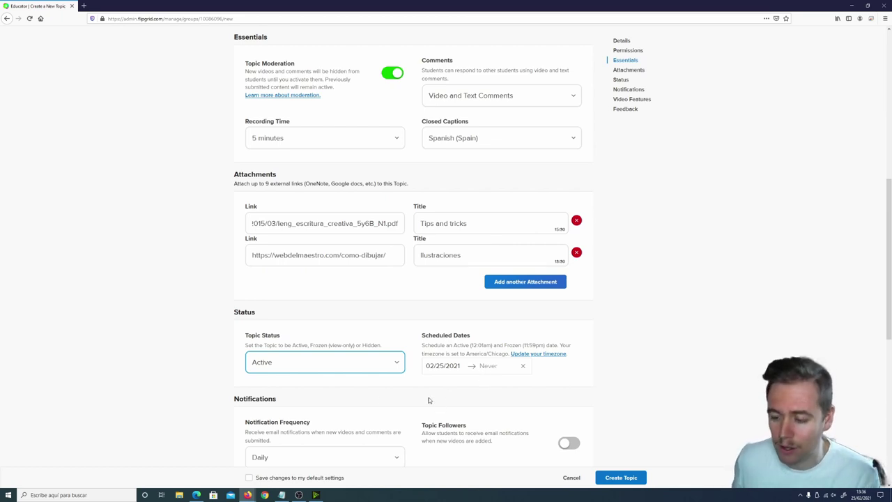
- Enable Topic Followers so students can receive email notifications, and look through the notification frequency options
scroll(354, 378, "down", 2)
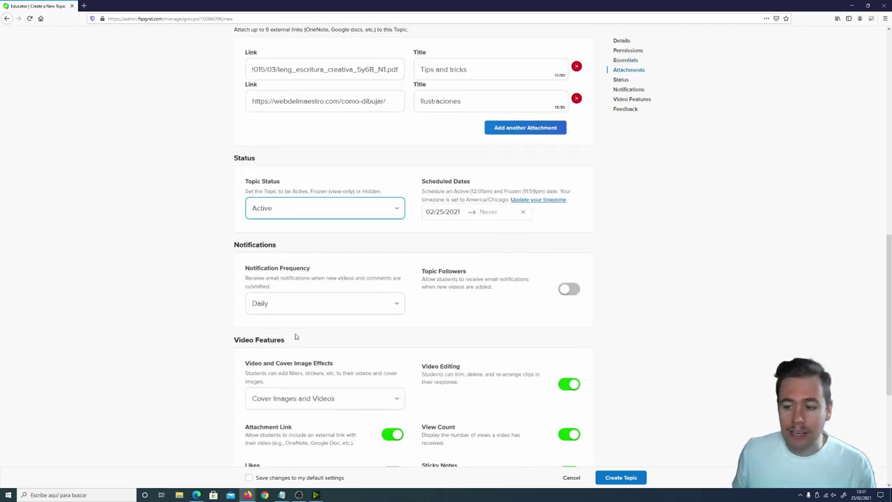
left_click(571, 292)
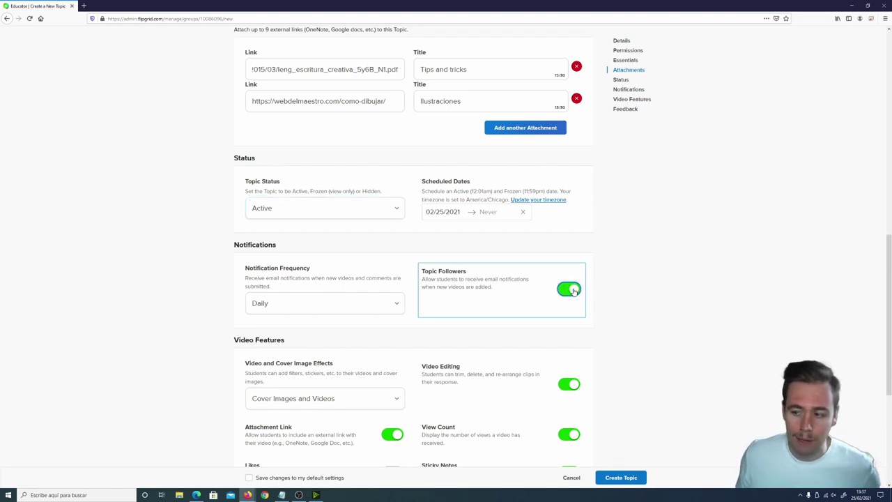
left_click(572, 292)
left_click(572, 292)
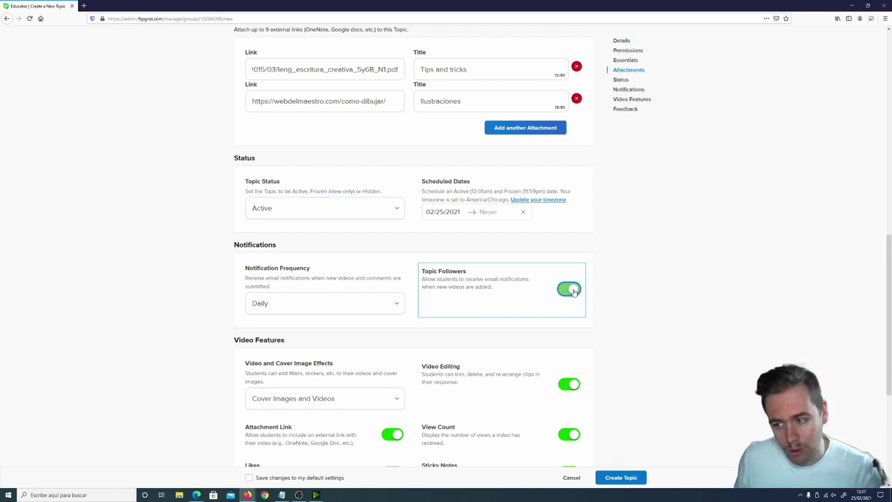
left_click(337, 302)
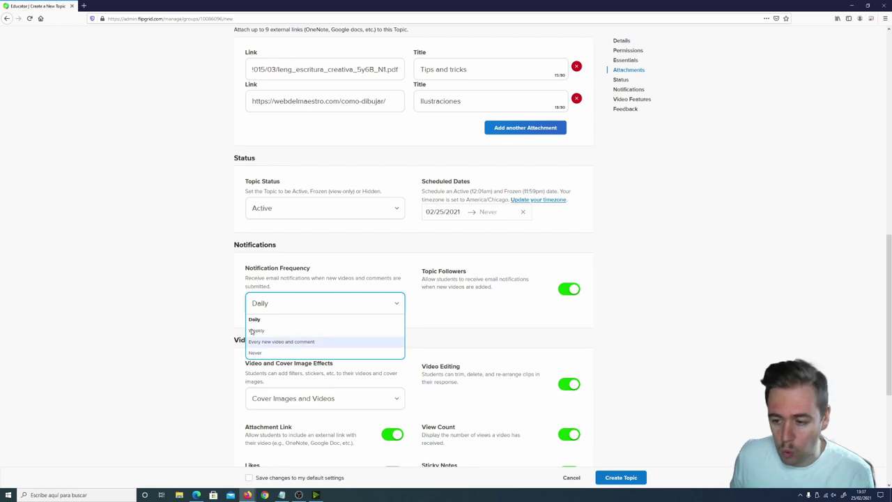
left_click(204, 323)
- Examine the Video Features section and the available choices for Video and Cover Image Effects
scroll(521, 331, "down", 3)
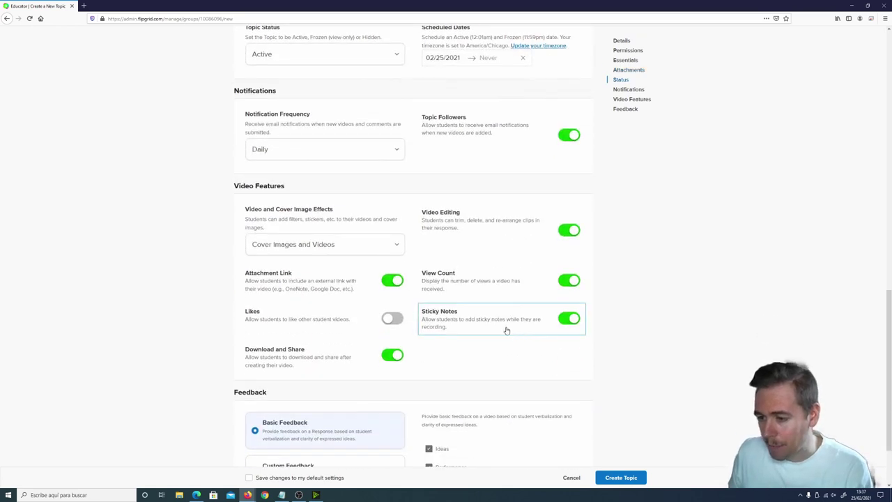
left_click_drag(300, 187, 213, 186)
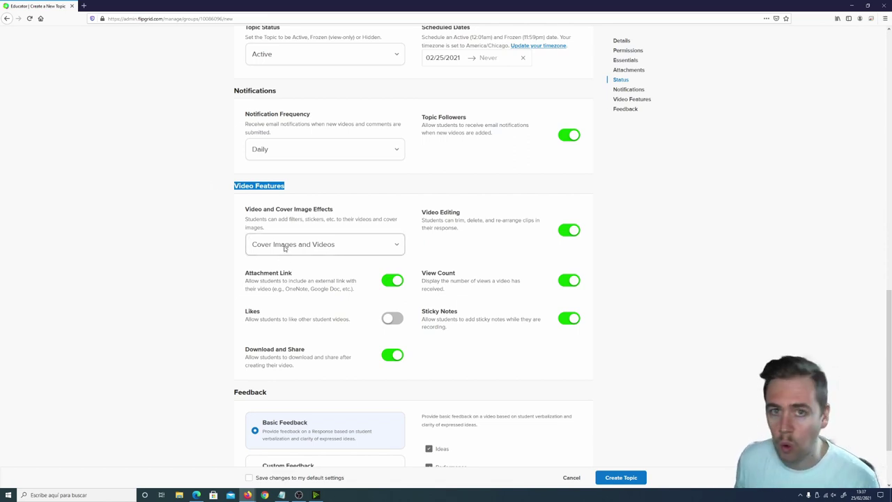
left_click(396, 246)
left_click(399, 247)
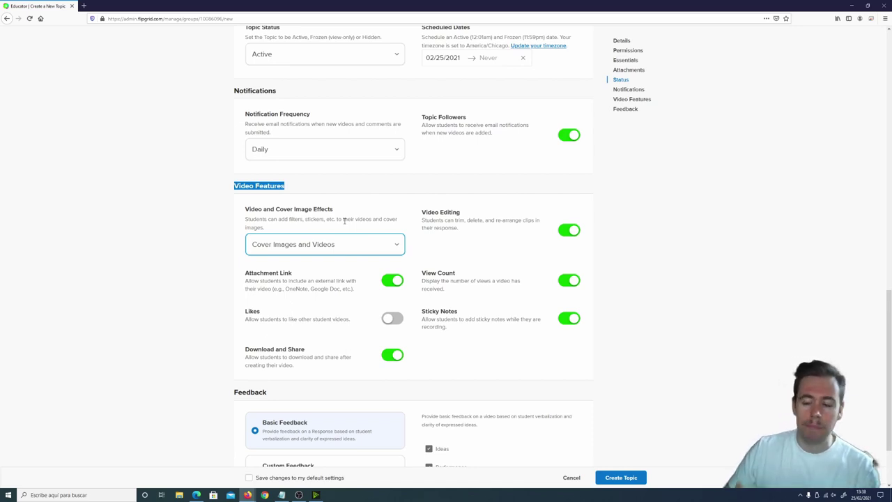
left_click(398, 247)
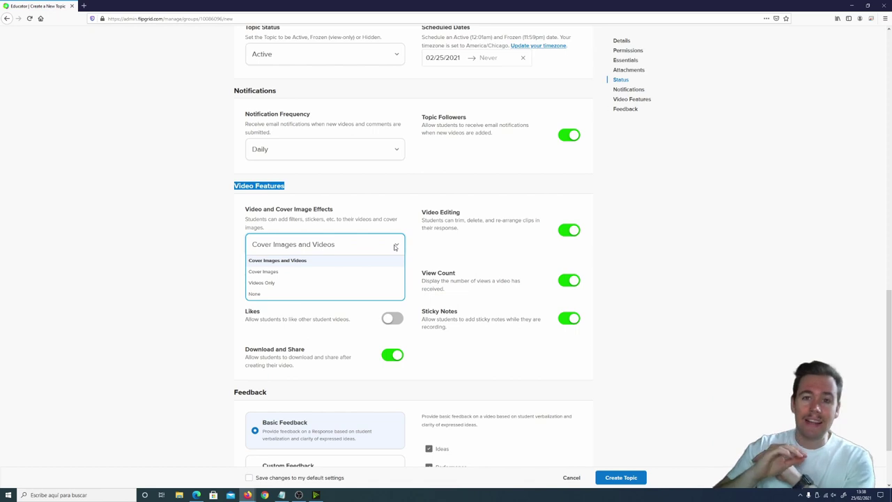
left_click(225, 253)
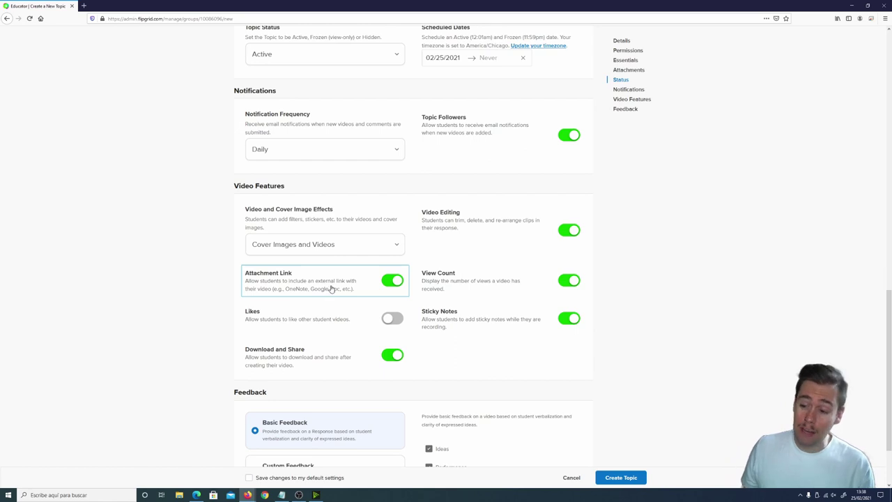
- Disable Attachment Link so students cannot include external links with their videos
left_click(392, 282)
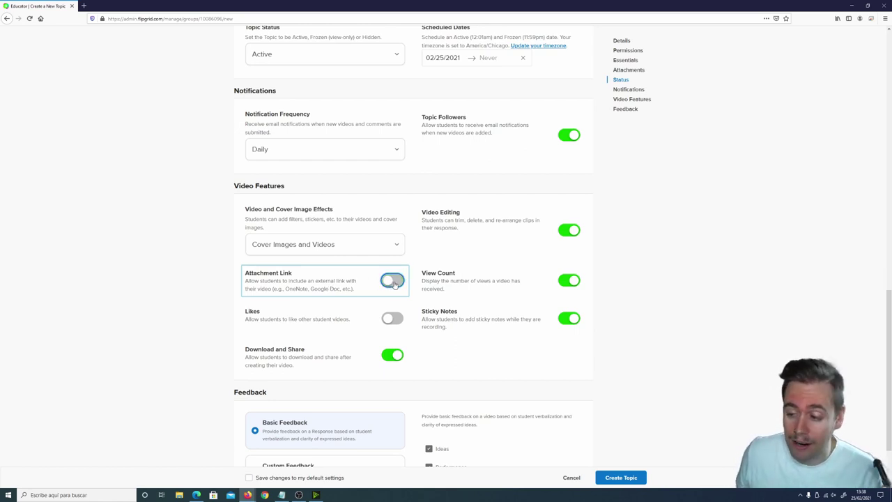
left_click(393, 282)
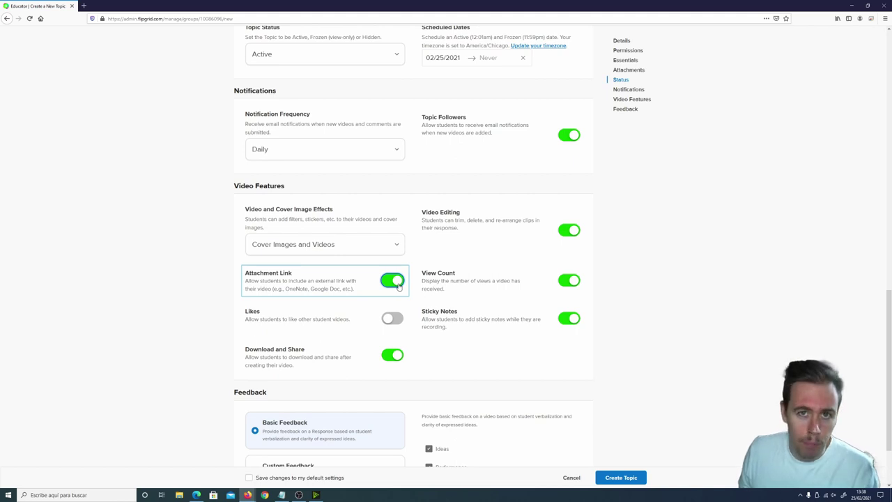
left_click(393, 282)
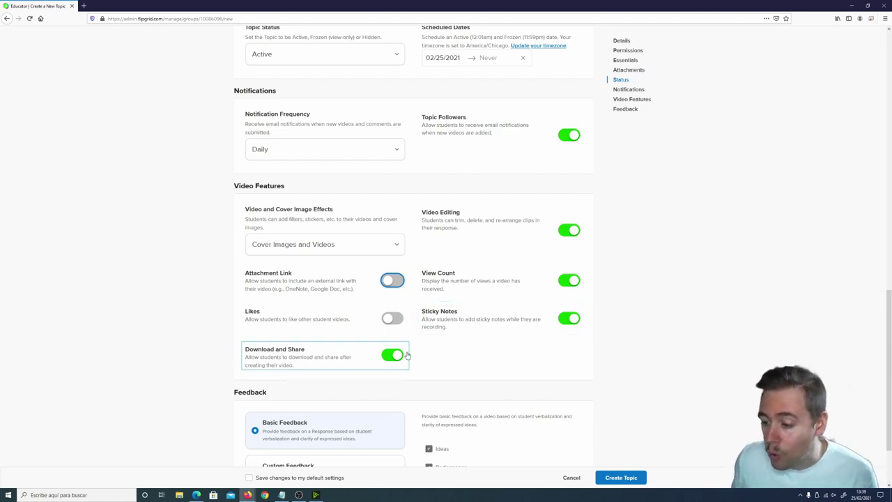
- Try the Custom Feedback option for the topic and switch back to Basic Feedback
scroll(407, 355, "down", 2)
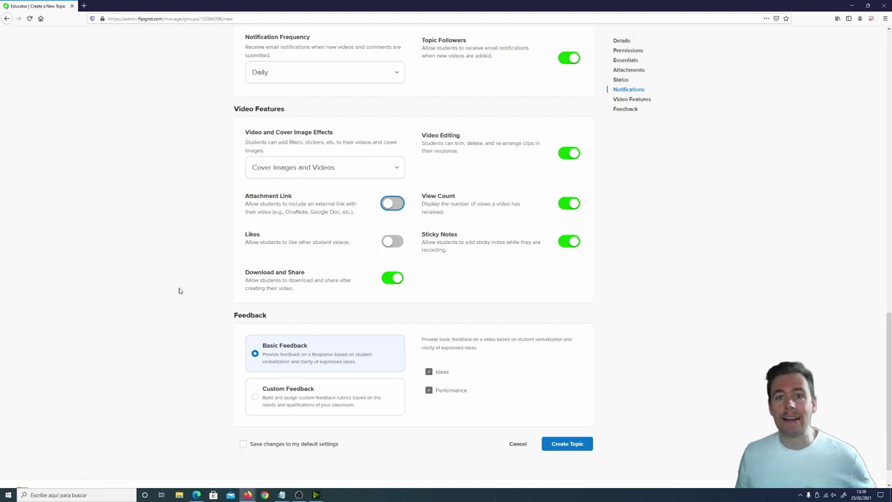
scroll(322, 361, "down", 1)
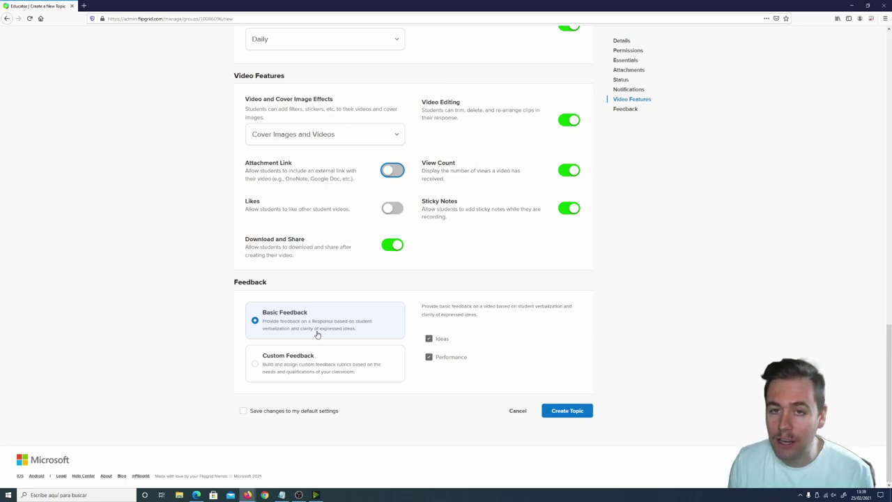
left_click(255, 364)
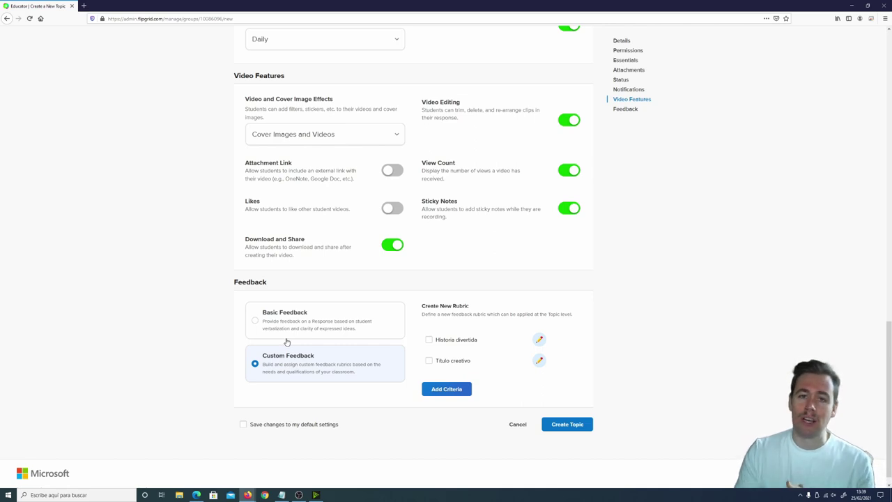
left_click(265, 322)
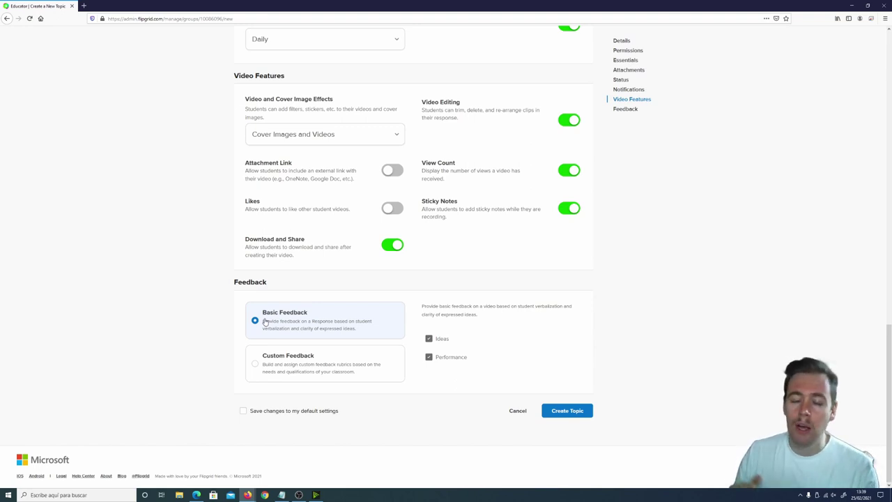
- Switch the topic to Custom Feedback and view the new rubric criteria form without creating a criterion
left_click(255, 368)
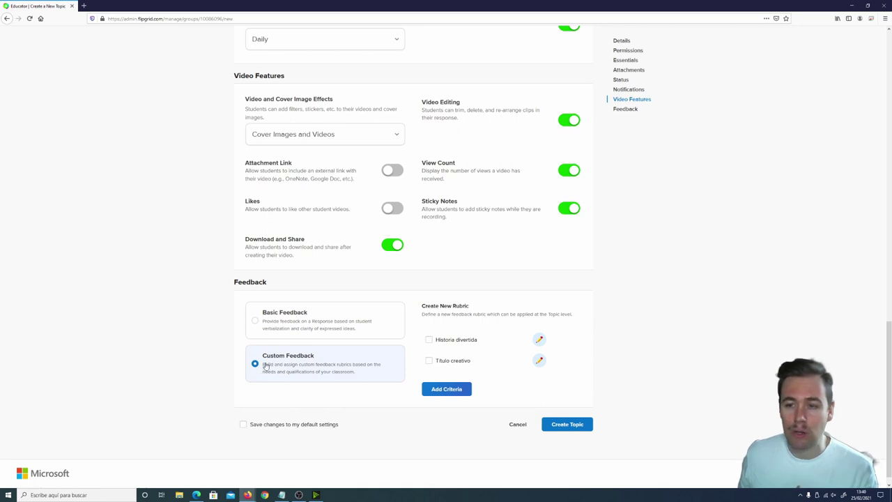
left_click(452, 394)
left_click(384, 130)
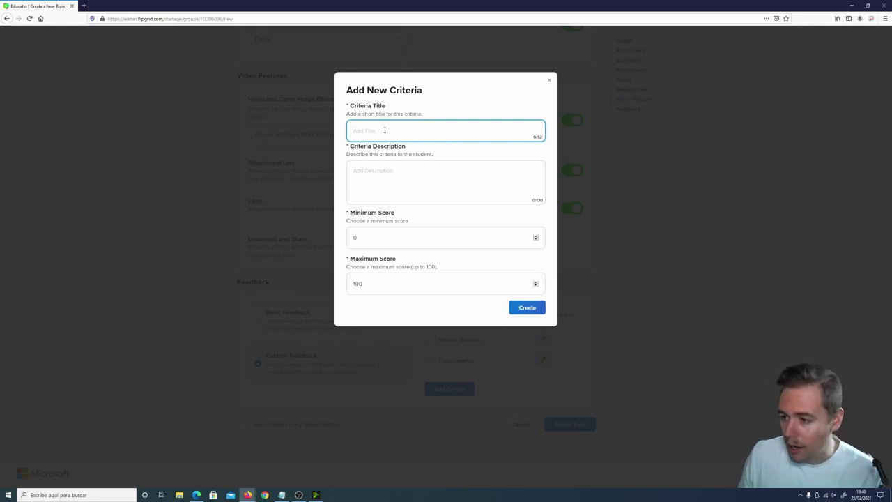
left_click(412, 187)
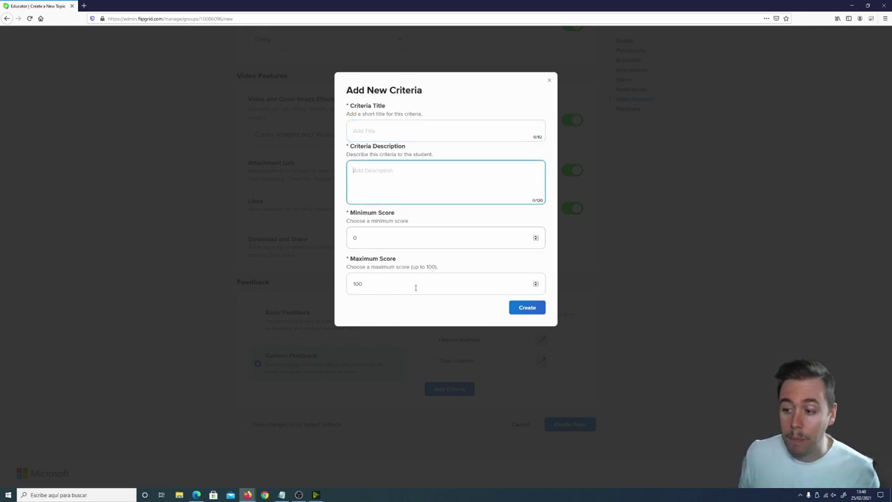
left_click(517, 383)
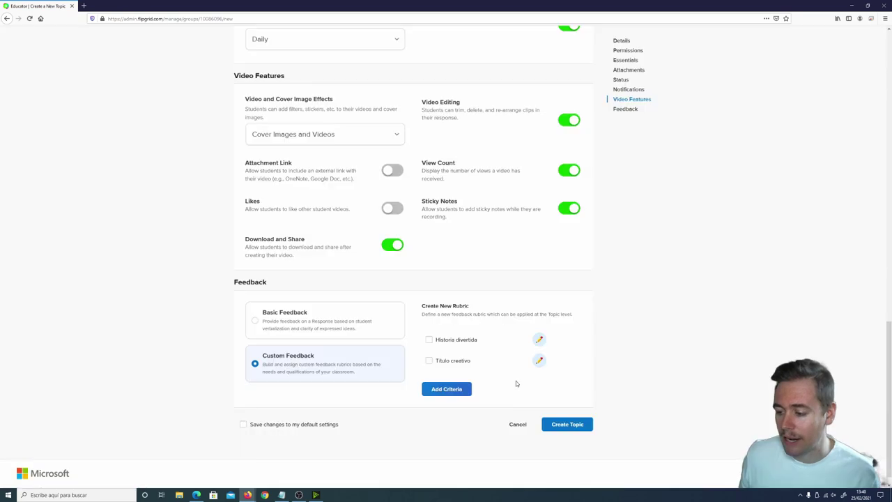
- Review the topic's settings, create the topic and copy its share link
scroll(603, 354, "up", 6)
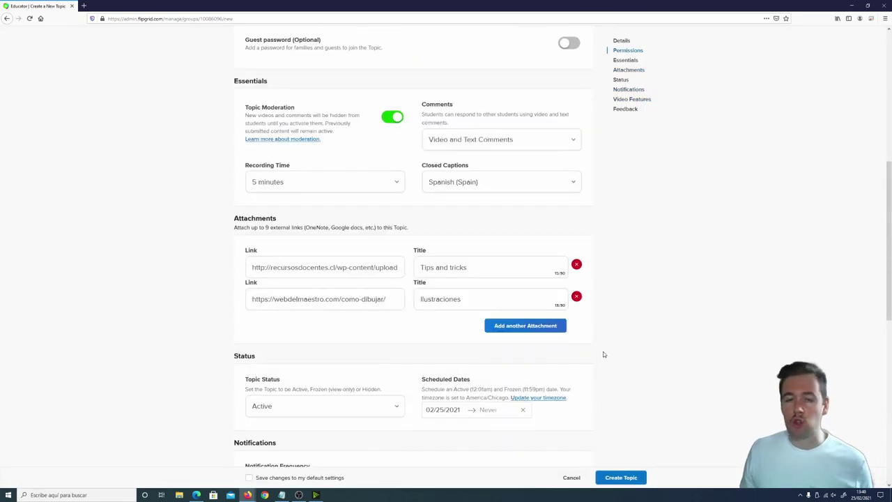
scroll(604, 354, "up", 5)
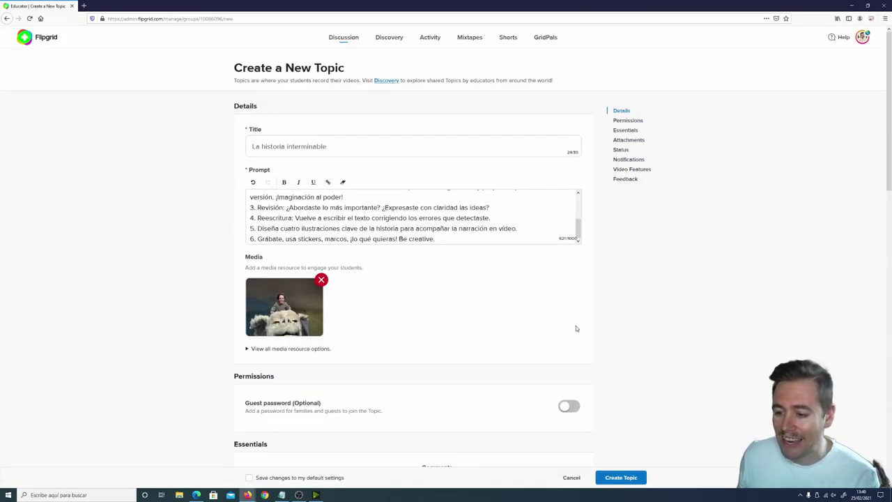
scroll(565, 318, "down", 10)
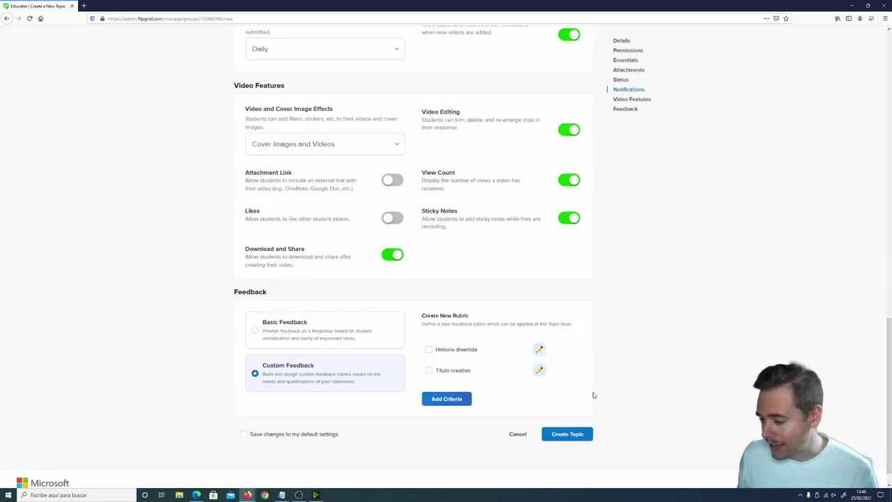
left_click(564, 432)
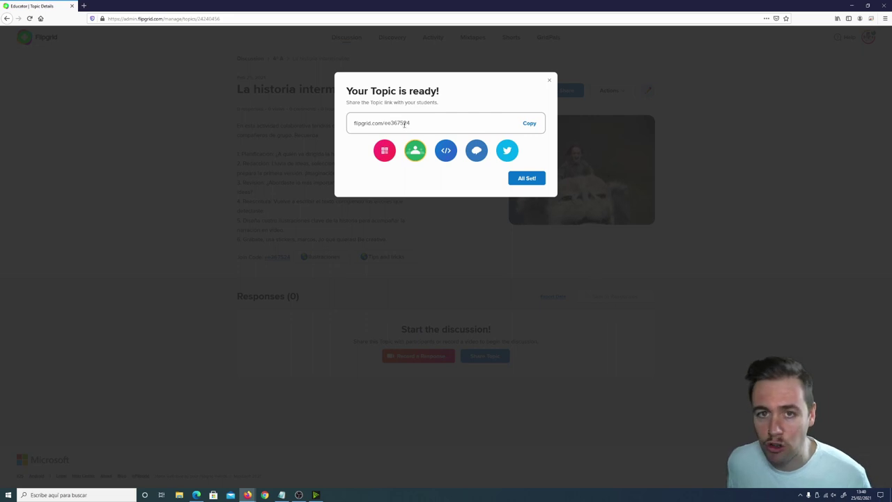
left_click(529, 124)
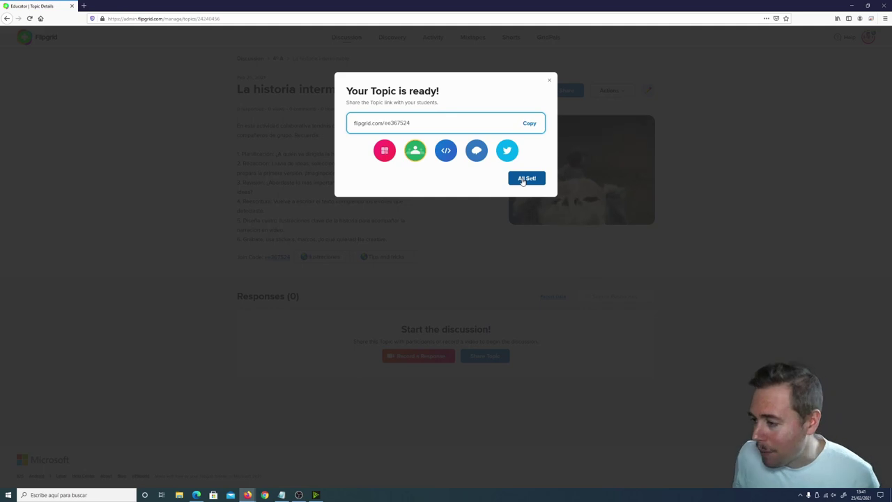
left_click(528, 180)
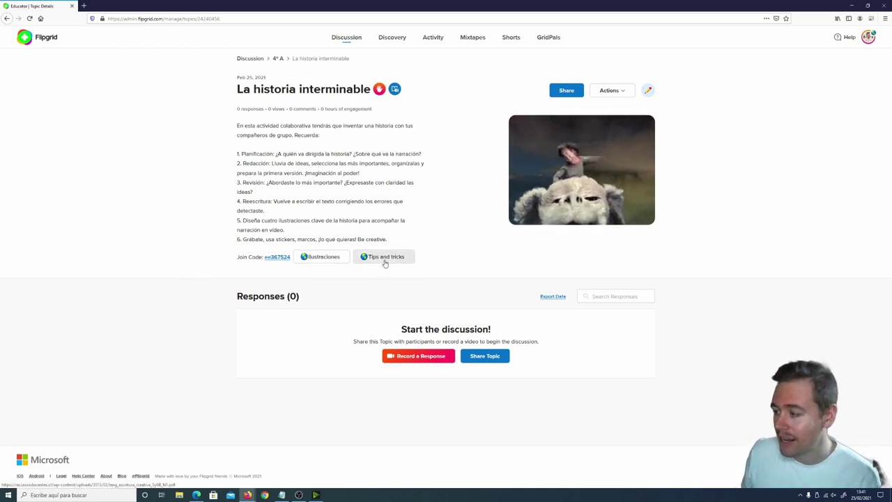
- Check the Ilustraciones and Tips and tricks attachments from the topic page, and close the Tips and tricks PDF
left_click(320, 259)
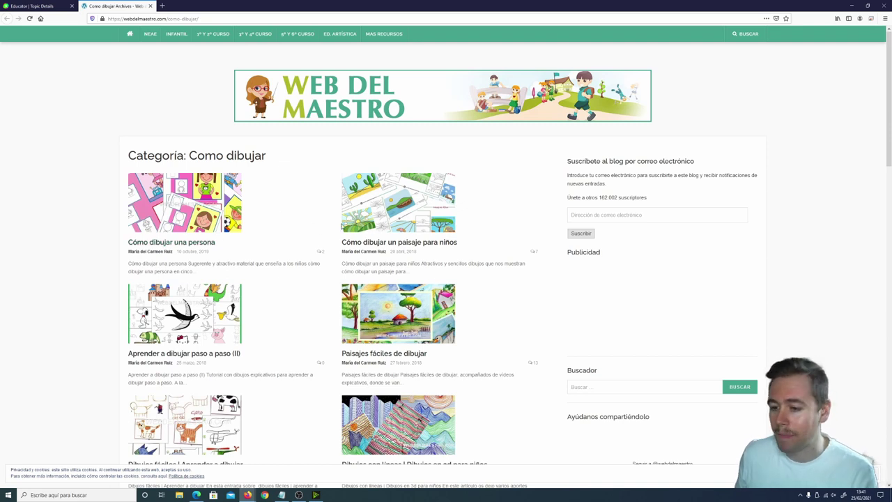
left_click(35, 5)
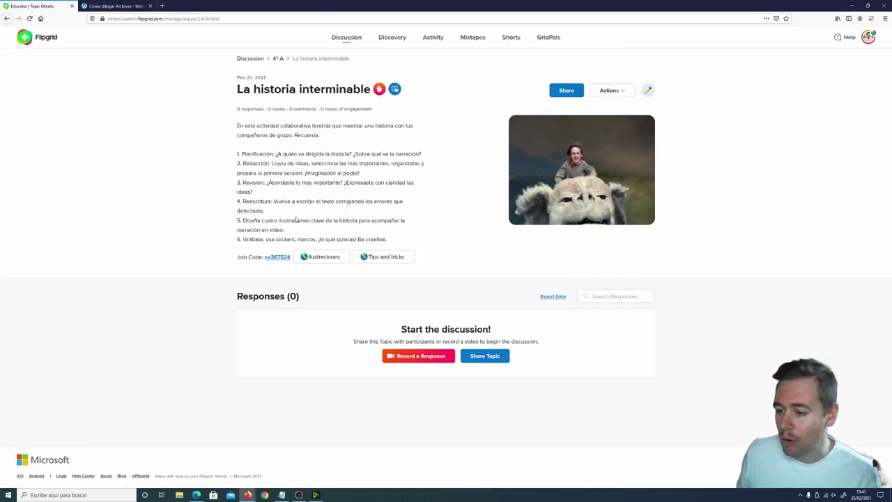
left_click(387, 257)
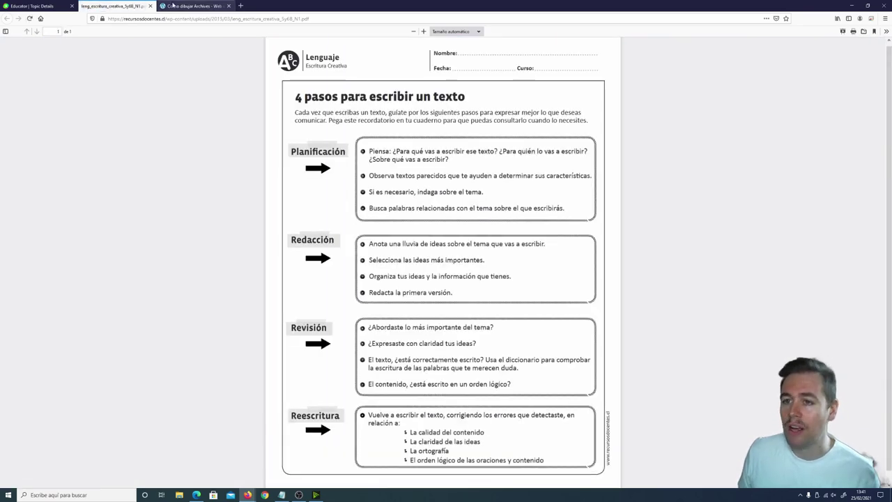
left_click(150, 7)
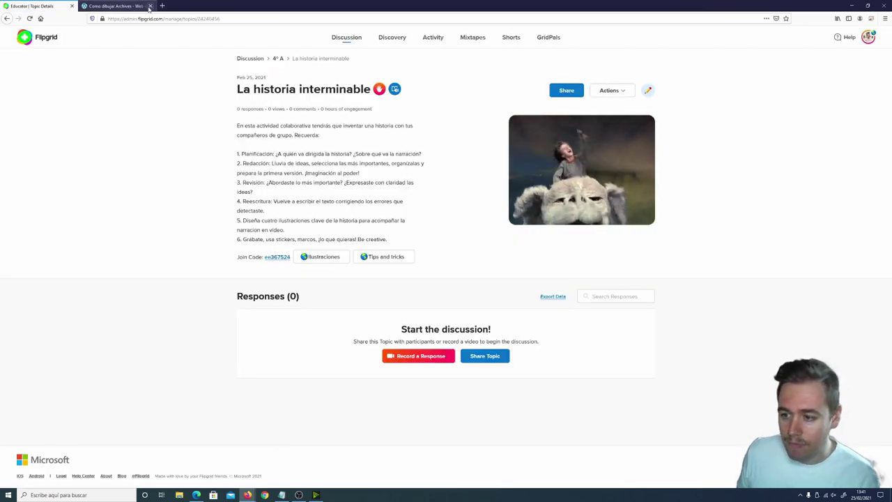